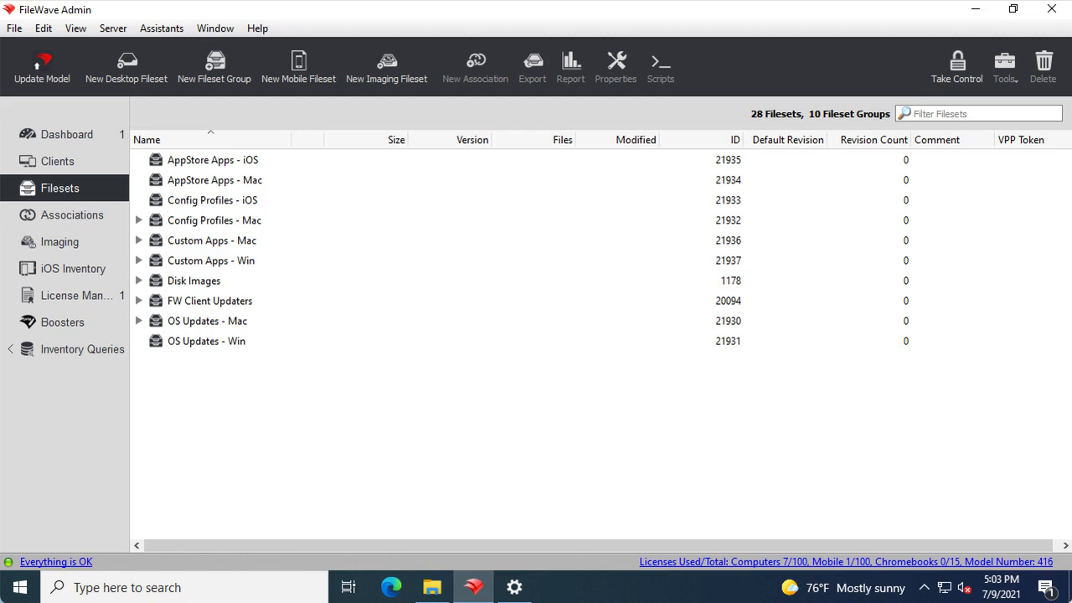
Import the Firefox Setup 86.0 installer from the Downloads folder as a new top-level MSI fileset.
{"action": "left_click", "coordinate": [435, 588]}
{"action": "left_click", "coordinate": [432, 588]}
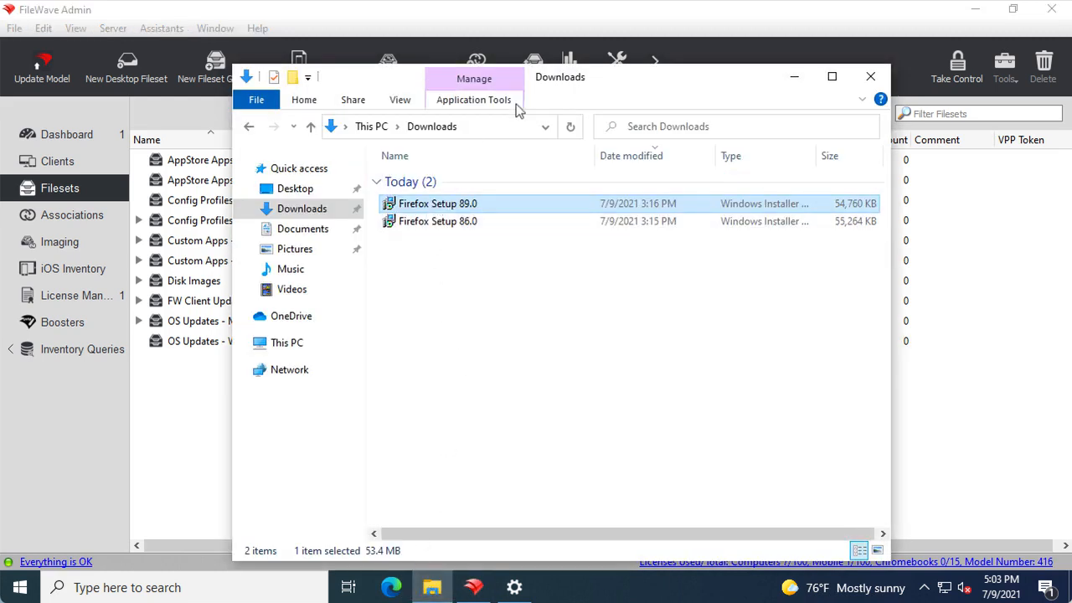
{"action": "left_click", "coordinate": [456, 222]}
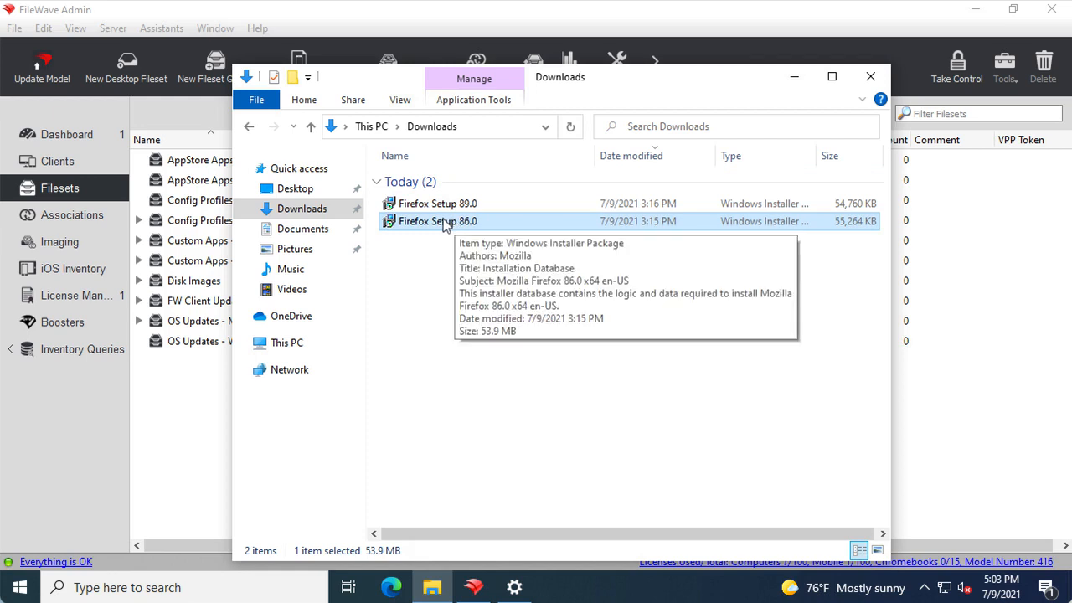
{"action": "left_click_drag", "start_coordinate": [448, 225], "coordinate": [178, 436]}
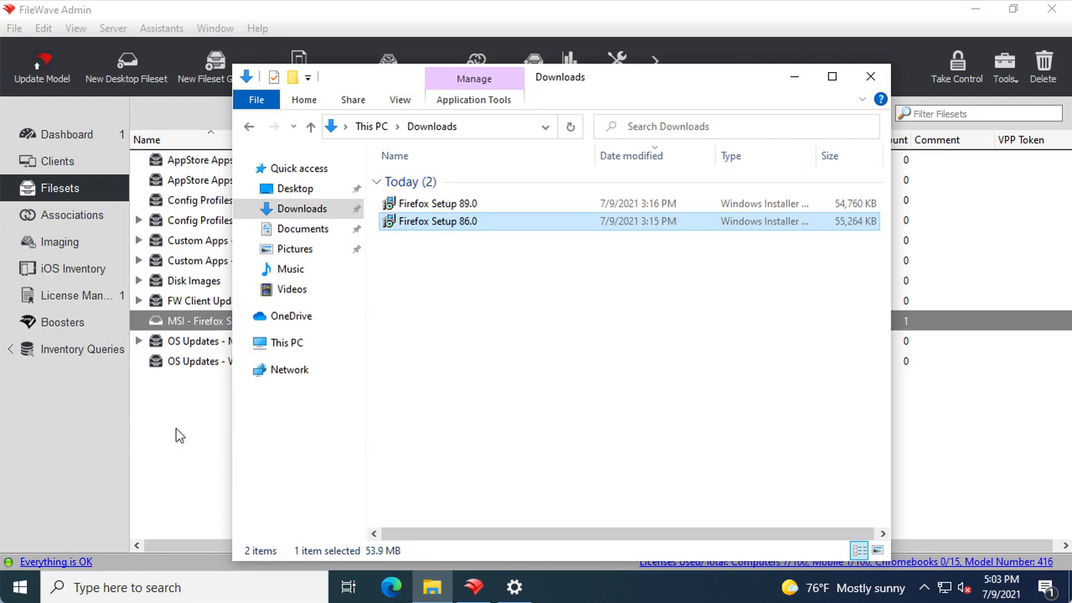
{"action": "left_click", "coordinate": [176, 429]}
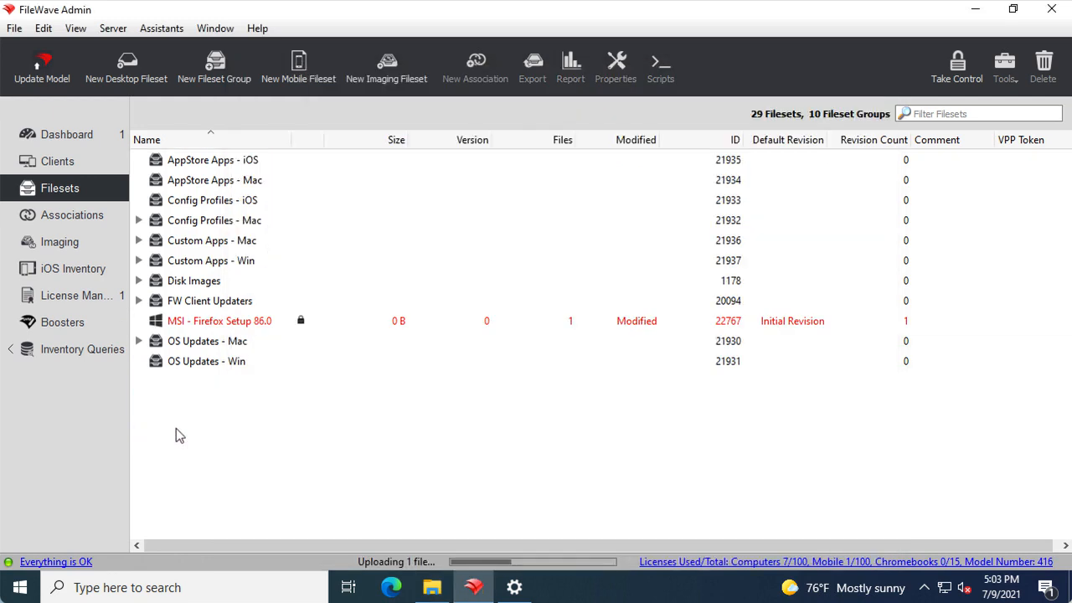
Associate the MSI - Firefox Setup 86.0 fileset with the client DESKTOP-T47T719.
{"action": "left_click", "coordinate": [251, 324]}
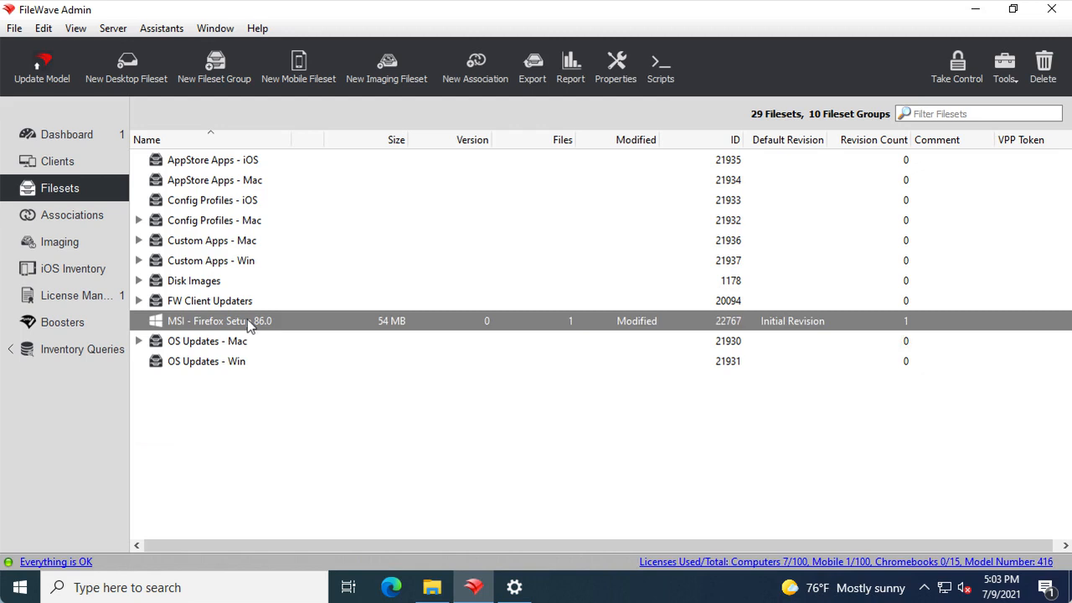
{"action": "right_click", "coordinate": [249, 322]}
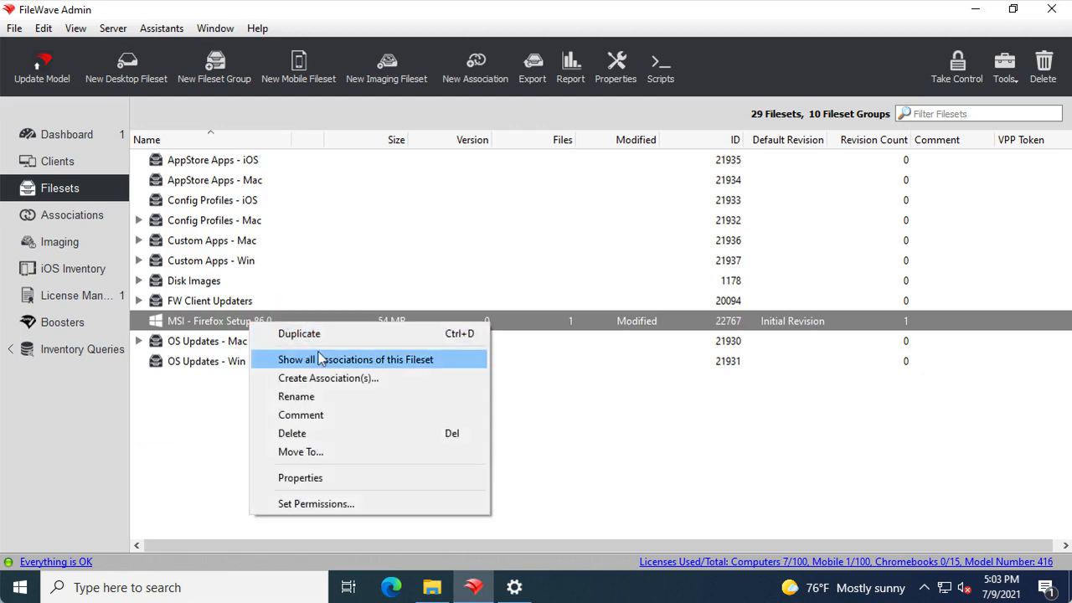
{"action": "left_click", "coordinate": [320, 378]}
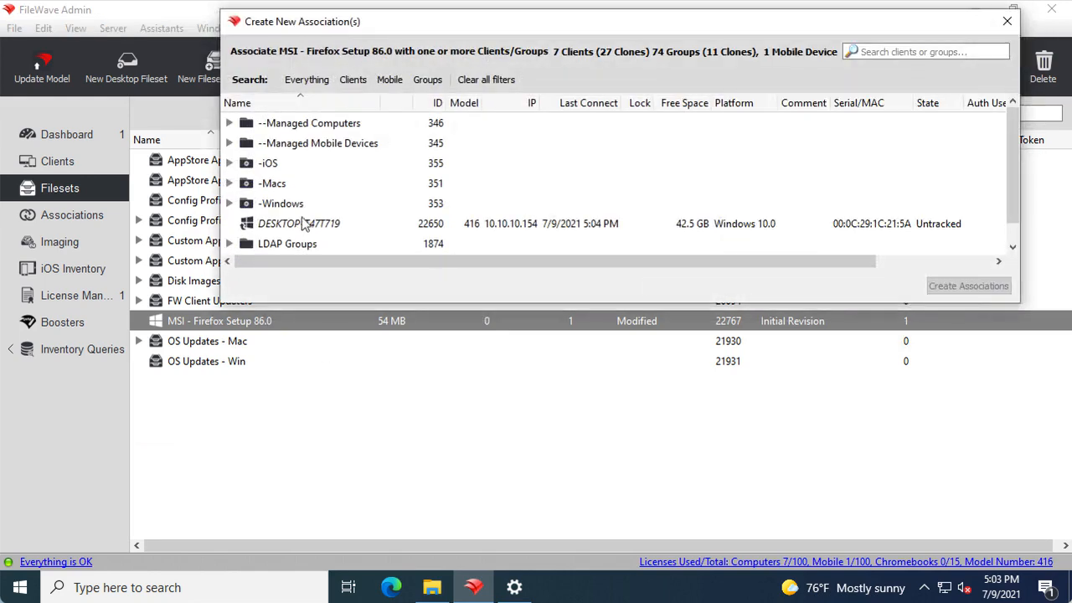
{"action": "left_click", "coordinate": [301, 222]}
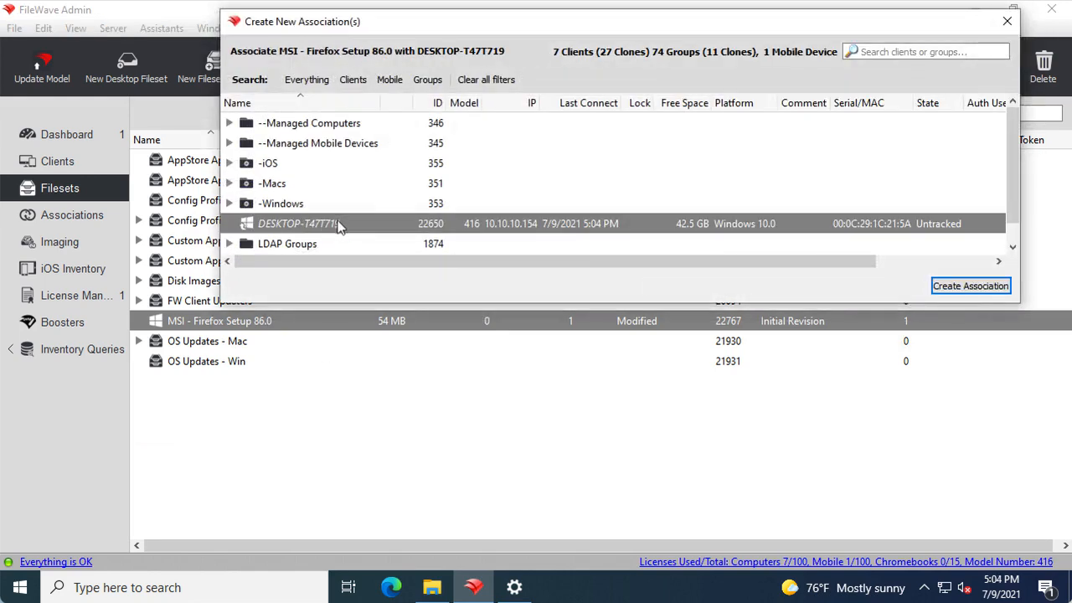
{"action": "left_click", "coordinate": [966, 285]}
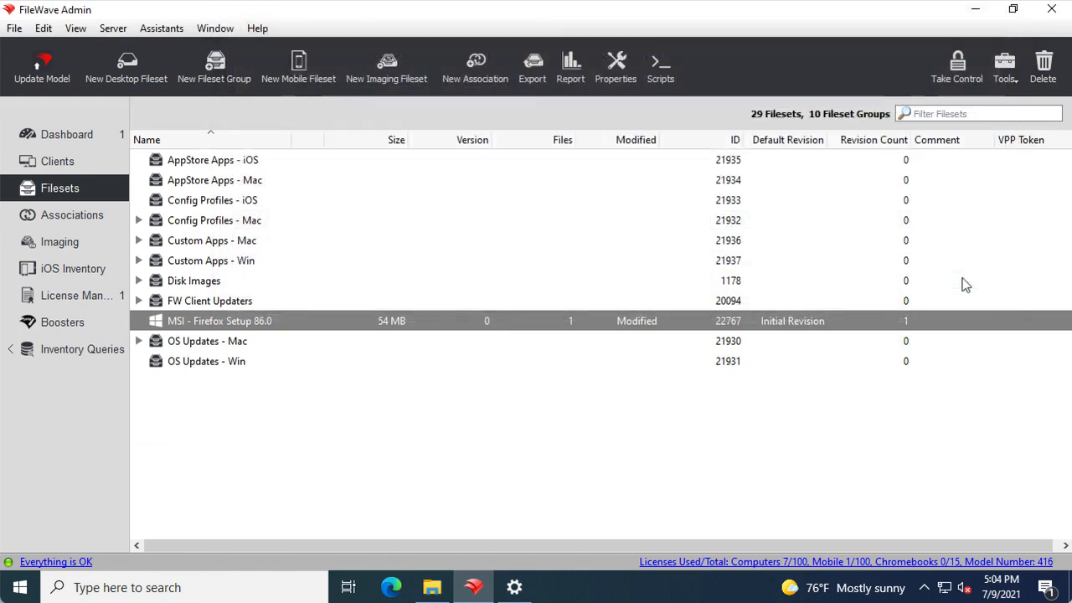
Review the Firefox fileset's association in the Associations view and request a server model update.
{"action": "left_click", "coordinate": [74, 220]}
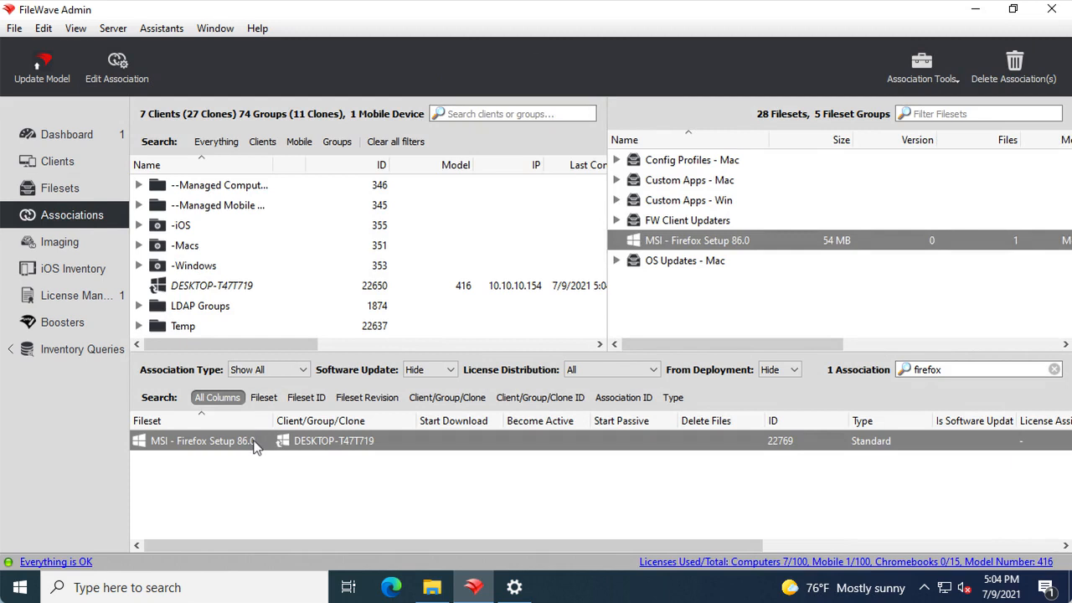
{"action": "left_click", "coordinate": [39, 65]}
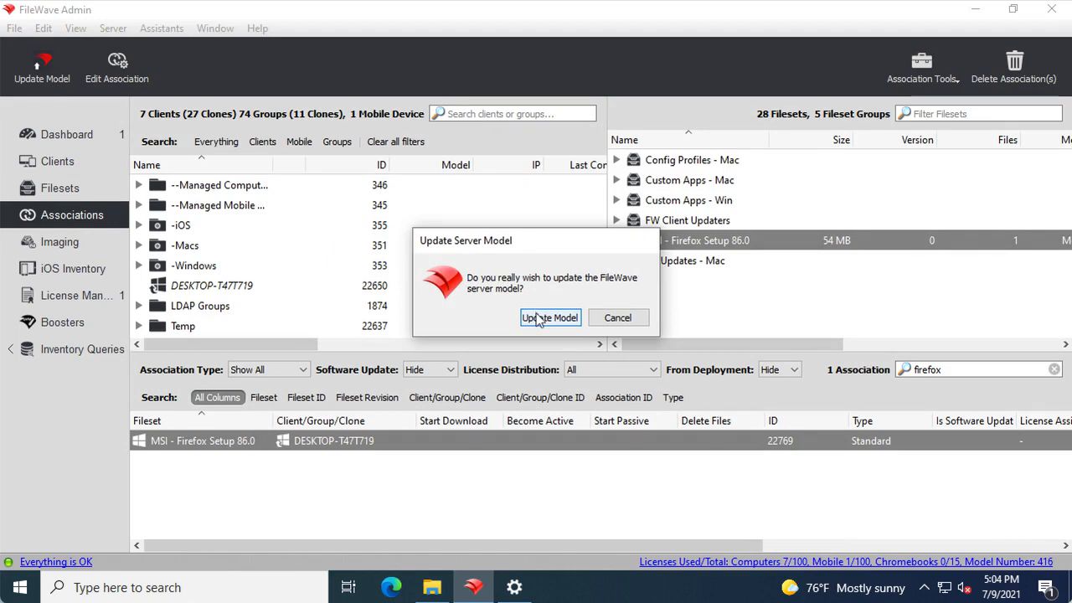
Switch to Windows Settings, search the installed apps for firefox, and clear the search.
{"action": "left_click", "coordinate": [514, 587]}
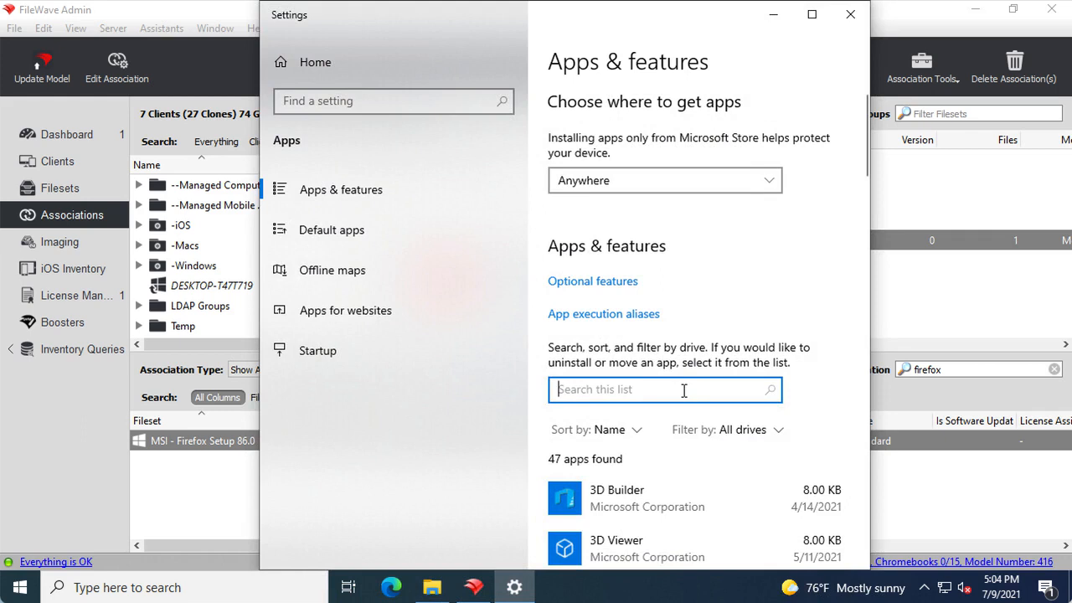
{"action": "type", "text": "firefox"}
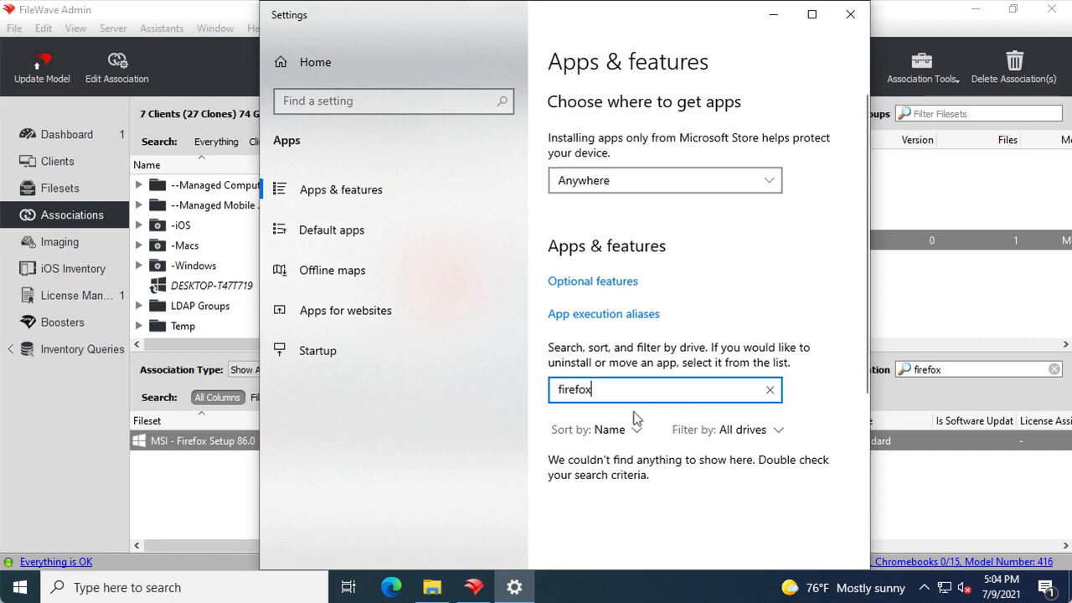
{"action": "left_click", "coordinate": [767, 392]}
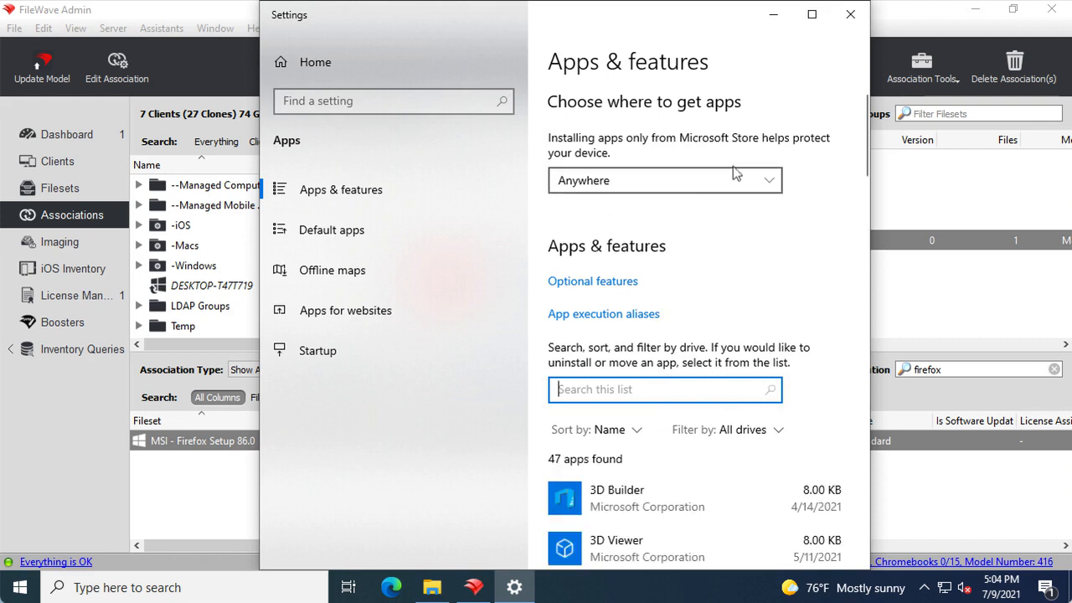
Return to FileWave Admin and confirm the pending server model update.
{"action": "left_click", "coordinate": [169, 477]}
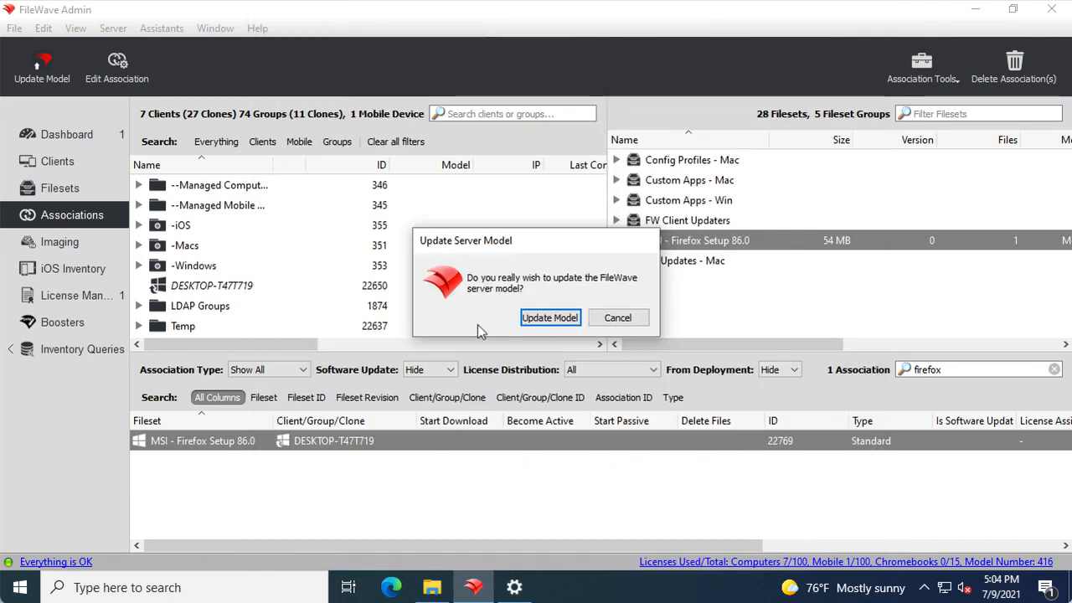
{"action": "left_click", "coordinate": [551, 319]}
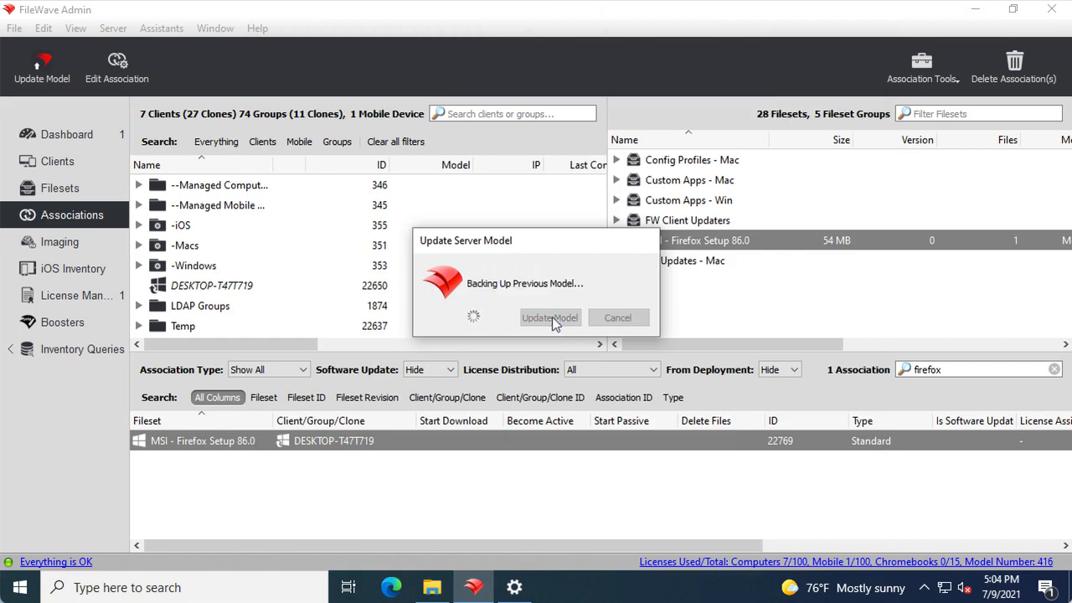
{"action": "left_click", "coordinate": [612, 318]}
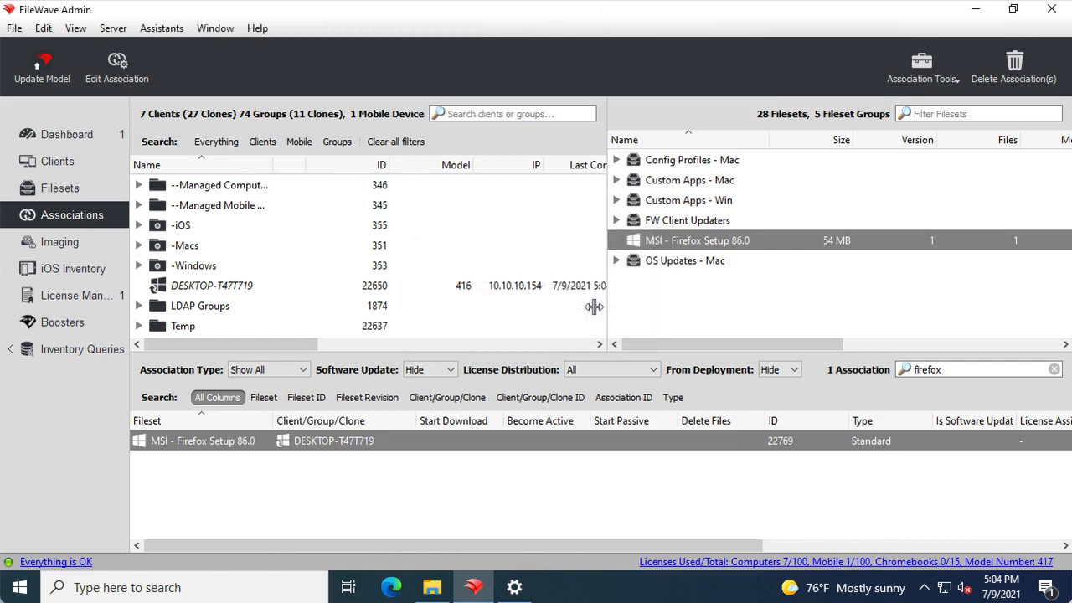
Send a verify command to DESKTOP-T47T719 from its Client Monitor and acknowledge the message.
{"action": "left_click", "coordinate": [75, 163]}
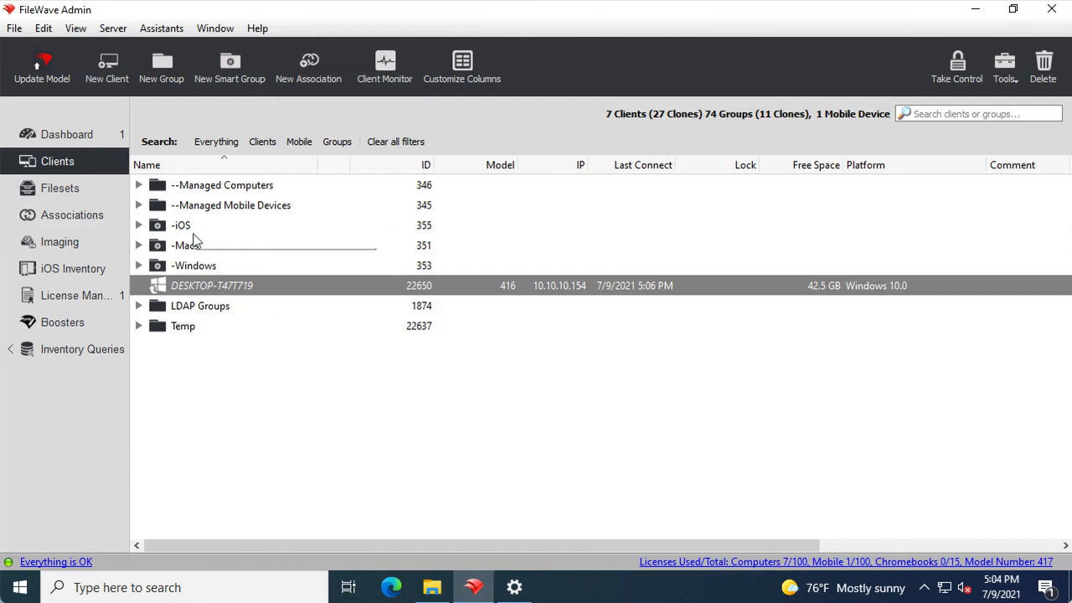
{"action": "left_click", "coordinate": [383, 72]}
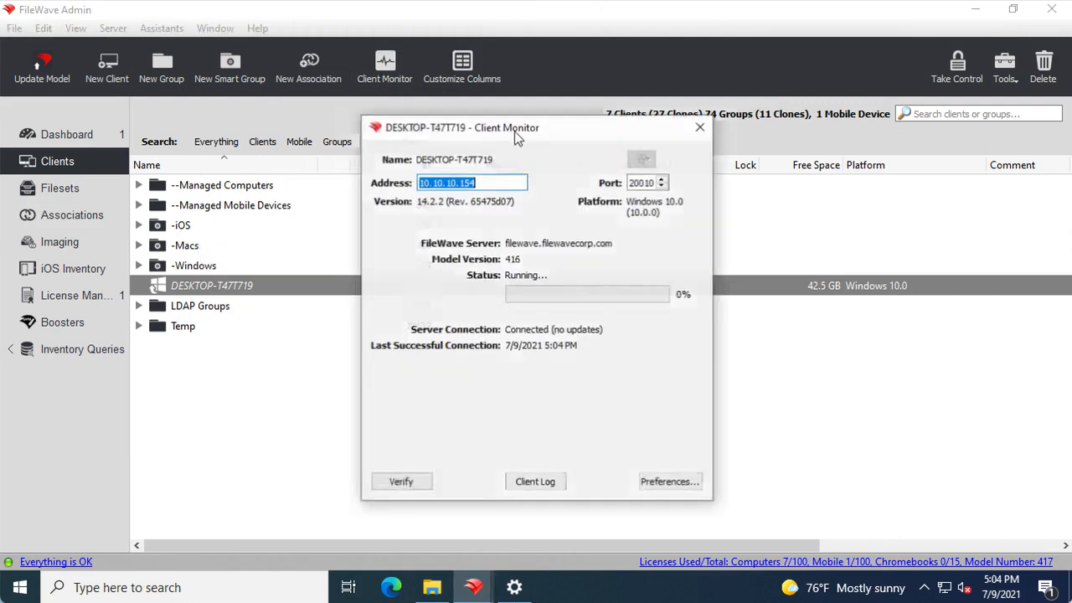
{"action": "left_click", "coordinate": [401, 481]}
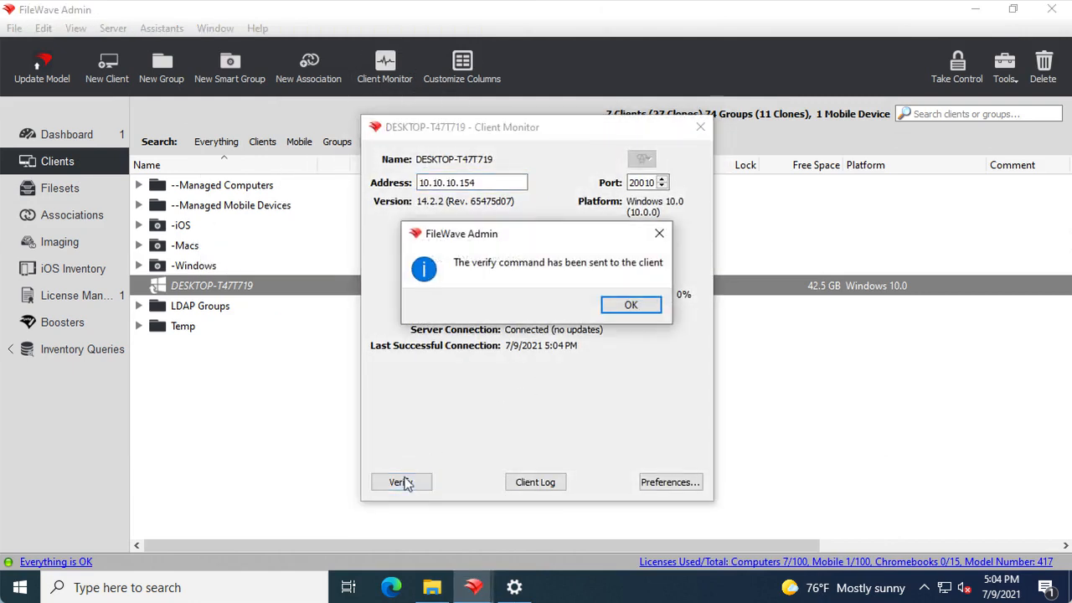
{"action": "left_click", "coordinate": [630, 306]}
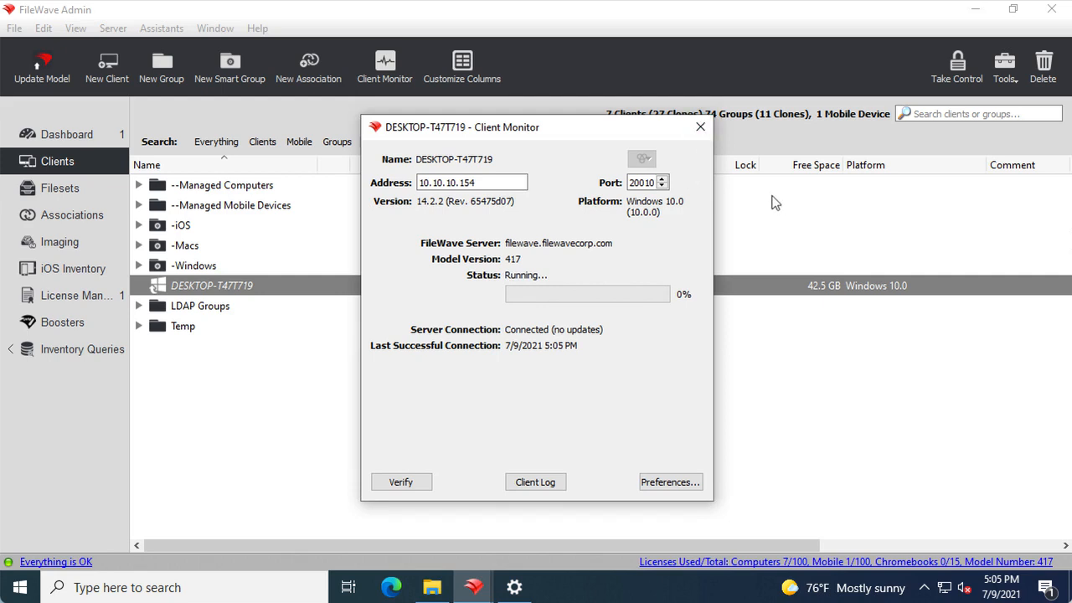
Switch to Windows Settings, reload the installed apps list, and search it for firefox.
{"action": "left_click", "coordinate": [514, 587]}
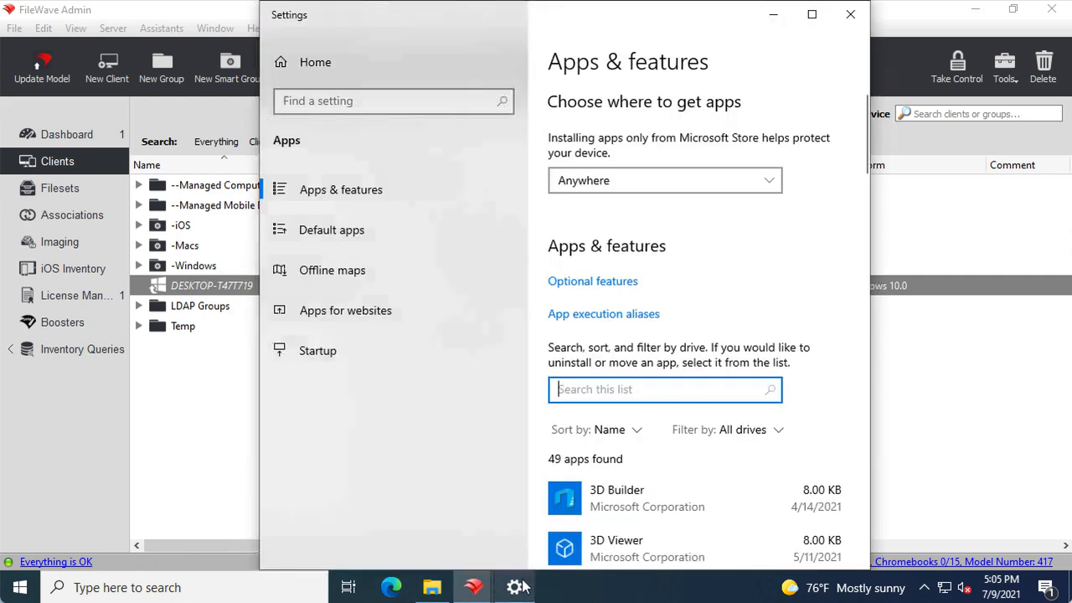
{"action": "left_click", "coordinate": [347, 233]}
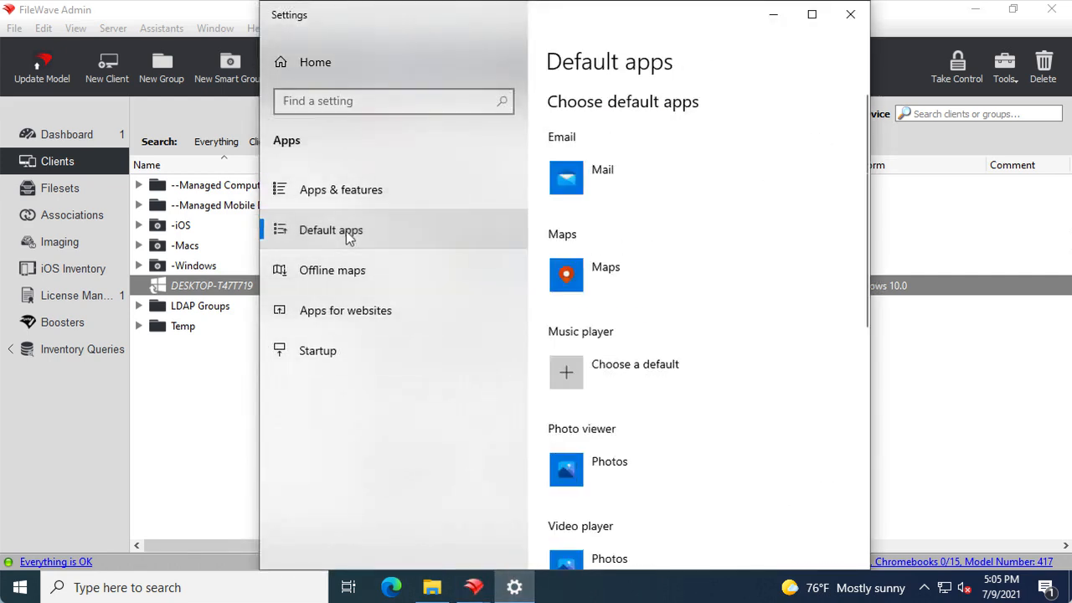
{"action": "left_click", "coordinate": [343, 201]}
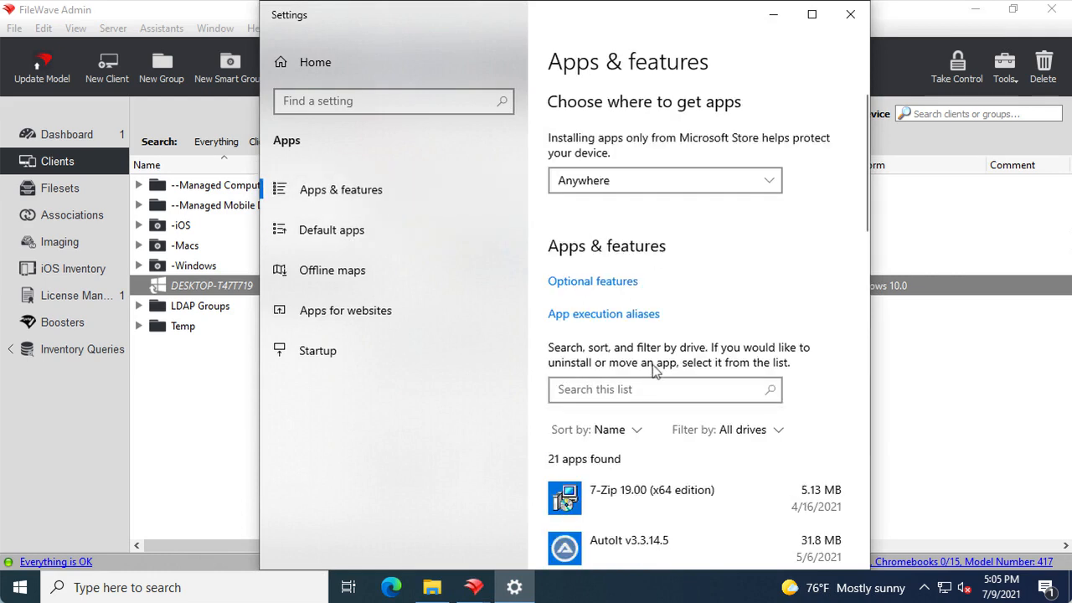
{"action": "left_click", "coordinate": [650, 387]}
{"action": "type", "text": "firefox"}
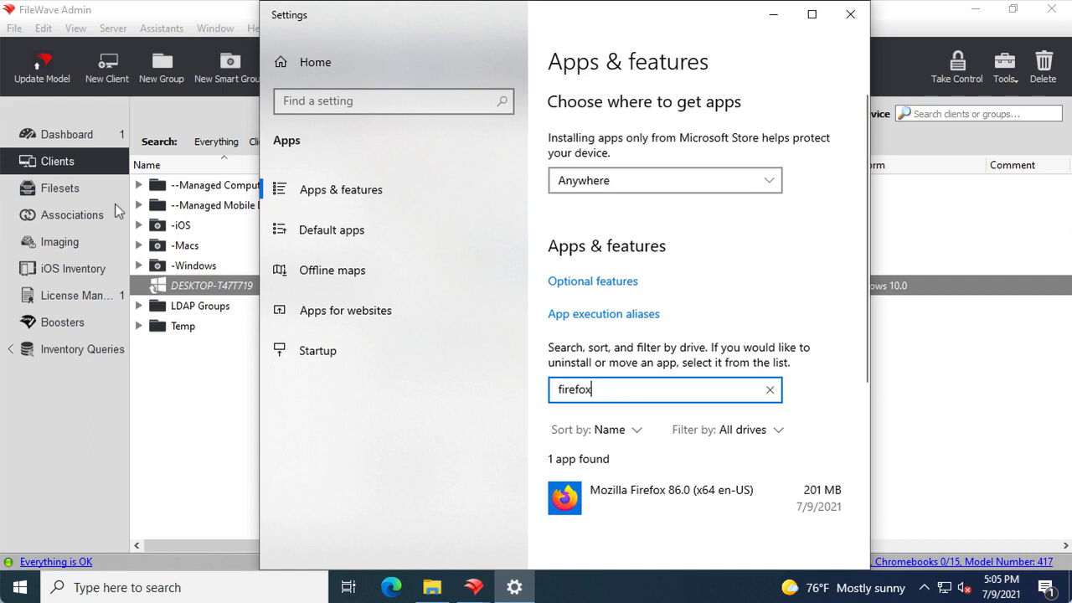
Rename the Firefox 86.0 fileset in FileWave Admin as MSI - Firefox Setup.
{"action": "left_click", "coordinate": [88, 189]}
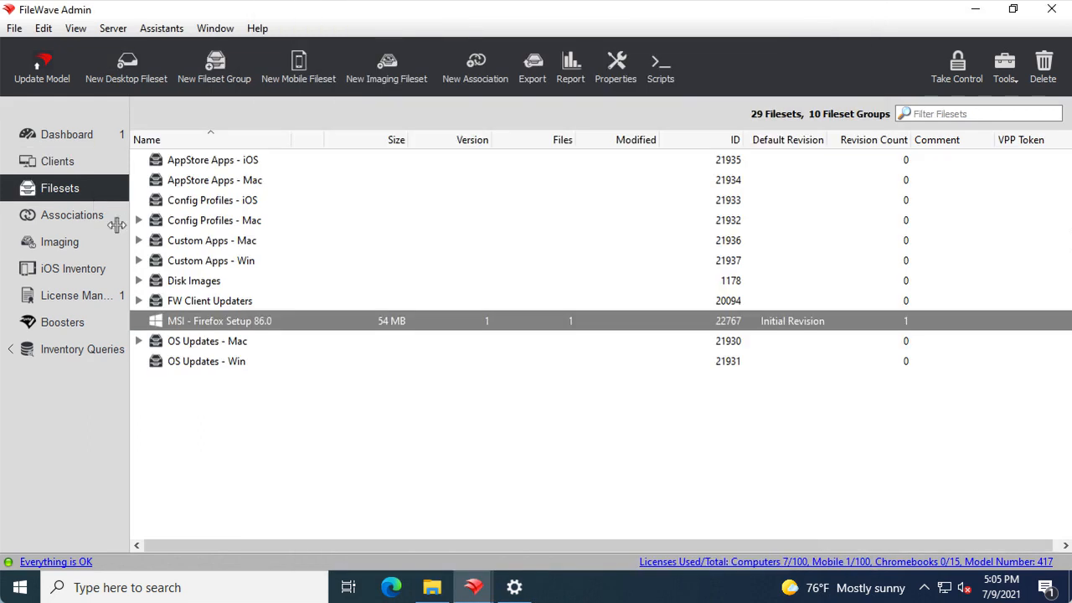
{"action": "left_click", "coordinate": [236, 324]}
{"action": "double_click", "coordinate": [258, 322]}
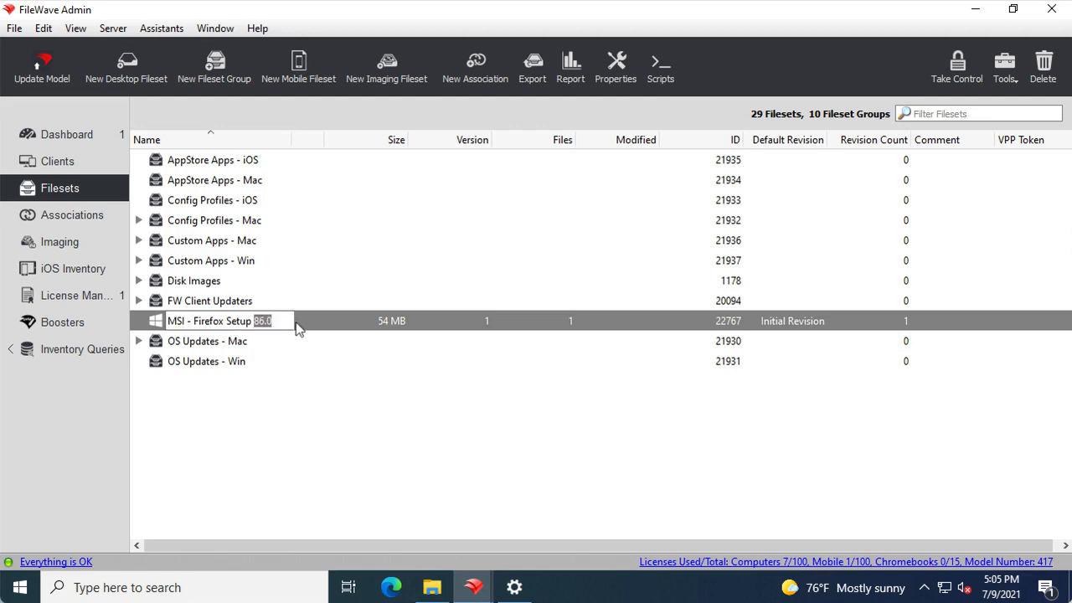
{"action": "key", "text": "BackSpace"}
{"action": "key", "text": "BackSpace"}
{"action": "left_click", "coordinate": [302, 434]}
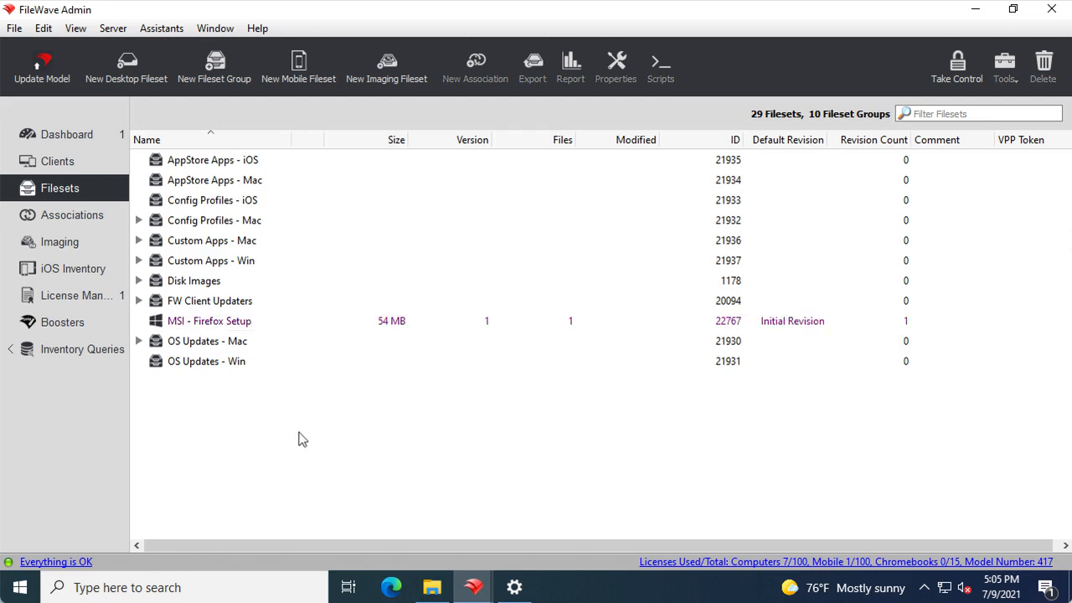
Import Firefox Setup 89.0 from the Downloads folder as a revision of the existing MSI - Firefox Setup fileset.
{"action": "left_click", "coordinate": [431, 587]}
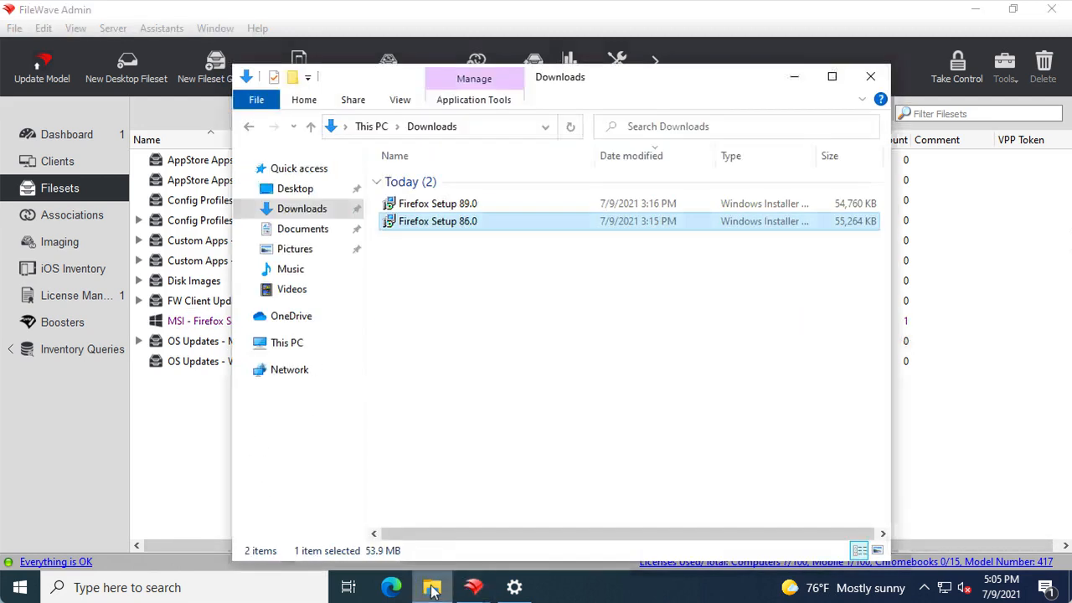
{"action": "left_click", "coordinate": [433, 211]}
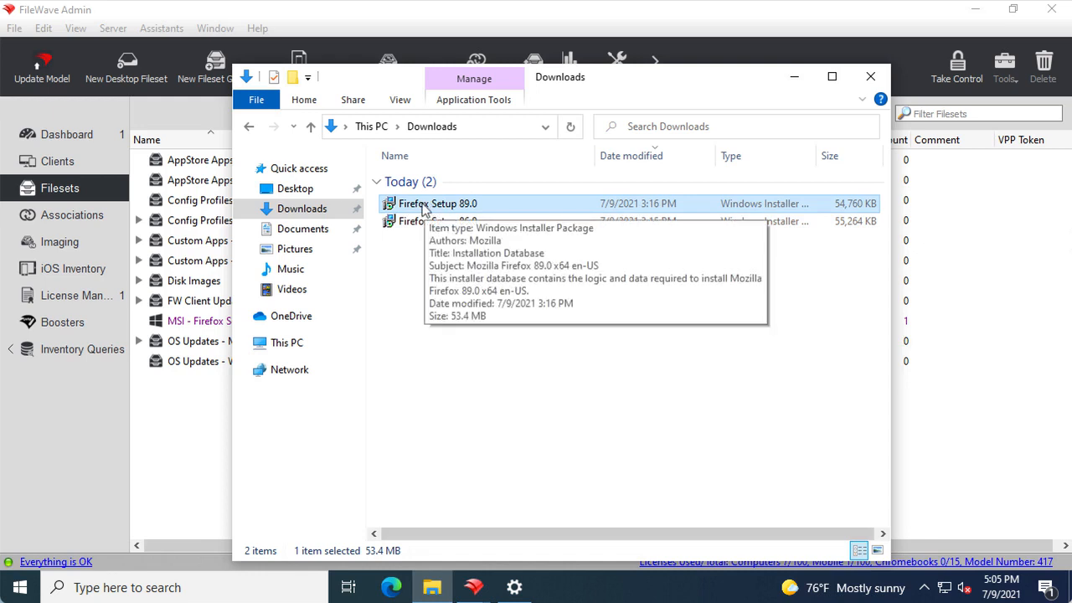
{"action": "left_click_drag", "start_coordinate": [426, 210], "coordinate": [179, 322]}
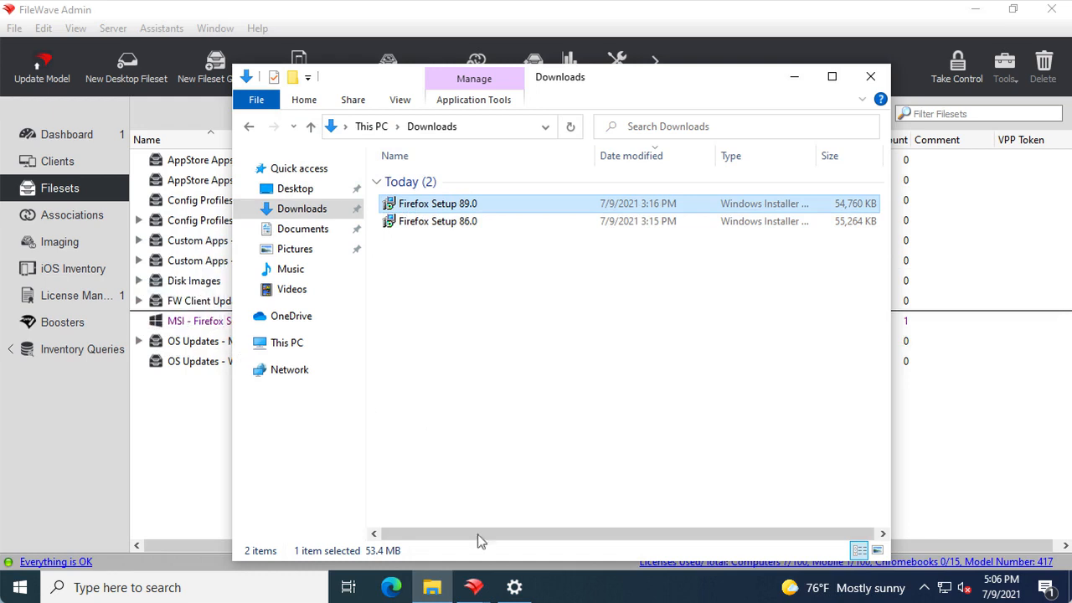
{"action": "left_click", "coordinate": [474, 587]}
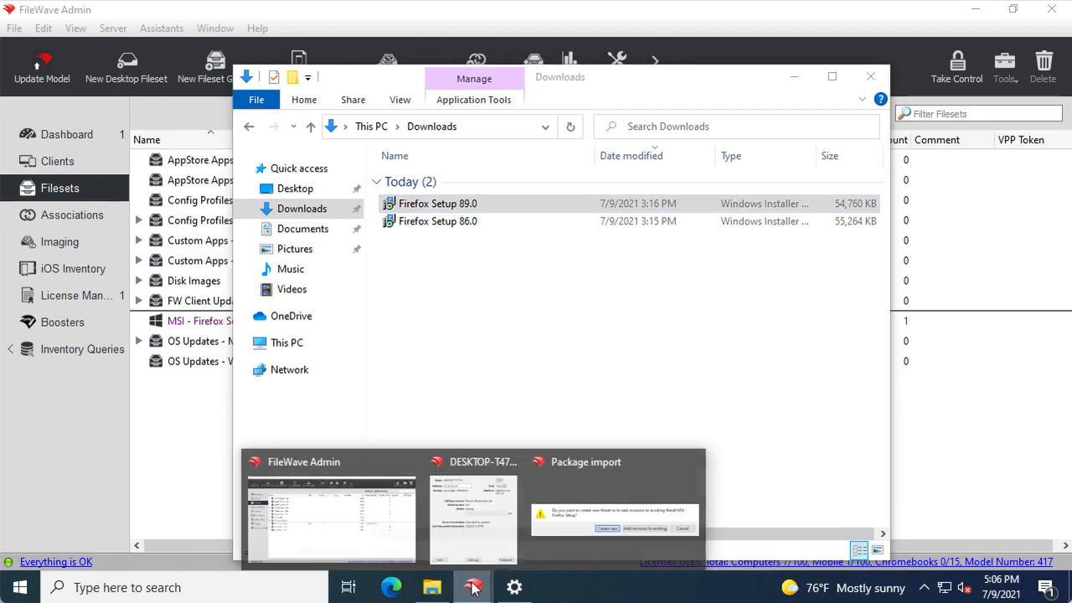
{"action": "left_click", "coordinate": [573, 518]}
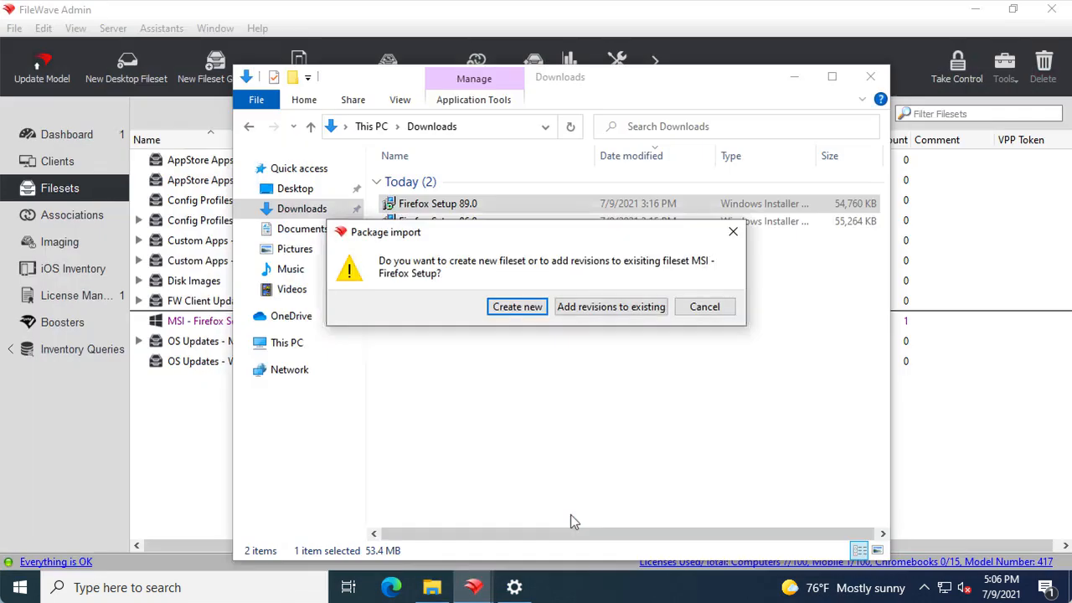
{"action": "left_click", "coordinate": [609, 315]}
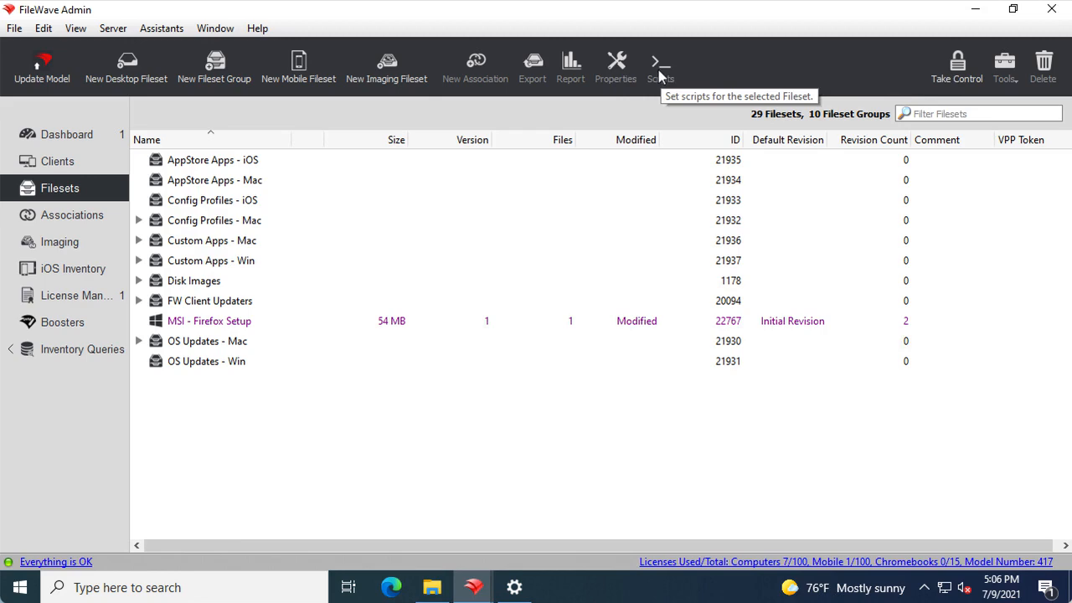
Open the MSI - Firefox Setup fileset contents, hide unused folders, and expand the MSI - Firefox Setup 89.0 revision down to its installer file.
{"action": "double_click", "coordinate": [241, 327]}
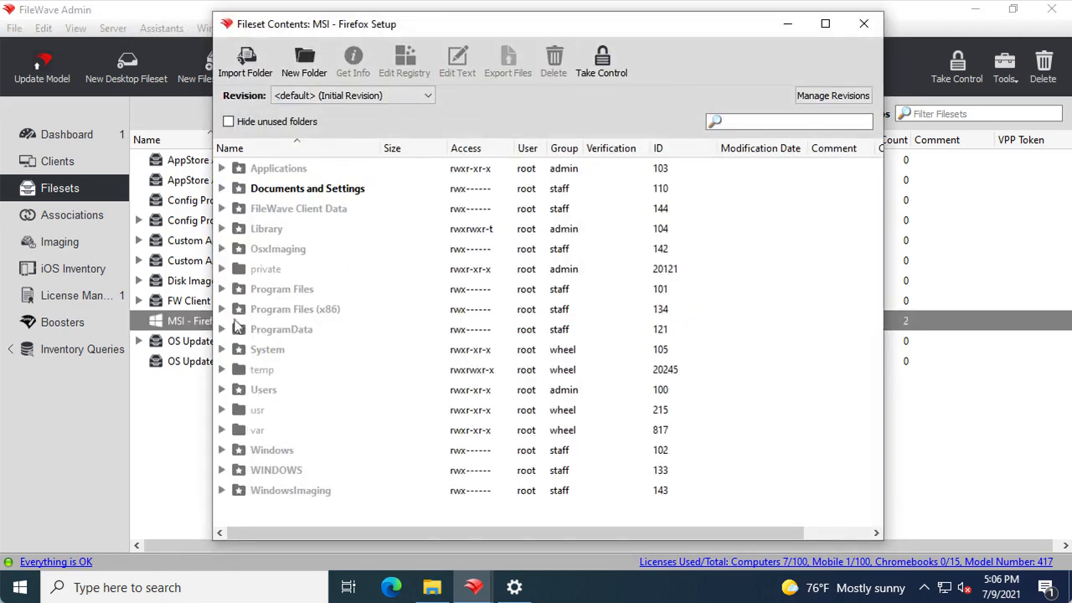
{"action": "left_click", "coordinate": [338, 99]}
{"action": "left_click", "coordinate": [326, 118]}
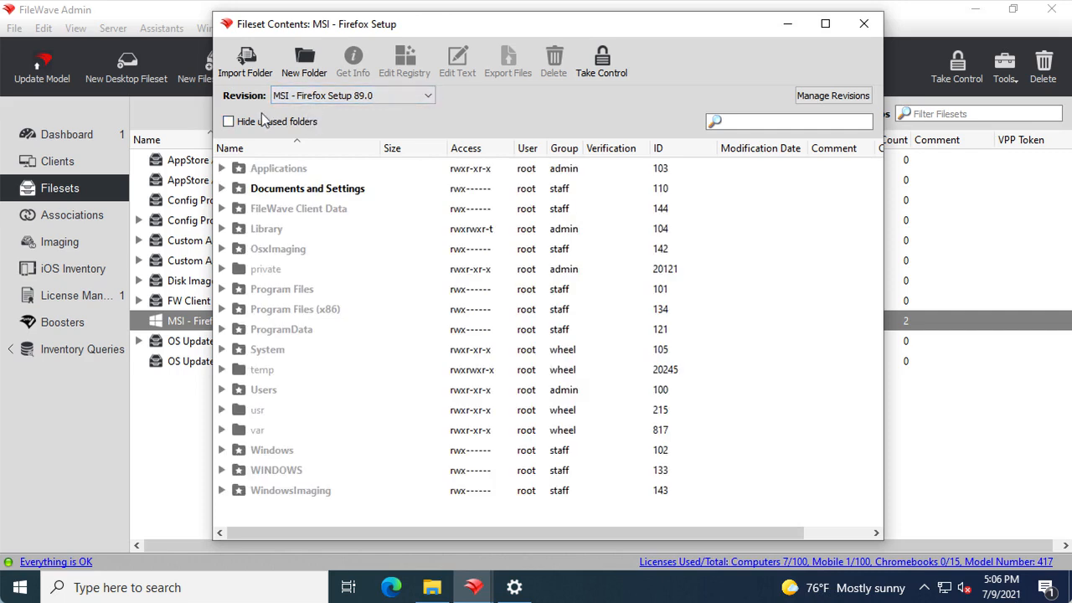
{"action": "left_click", "coordinate": [228, 123]}
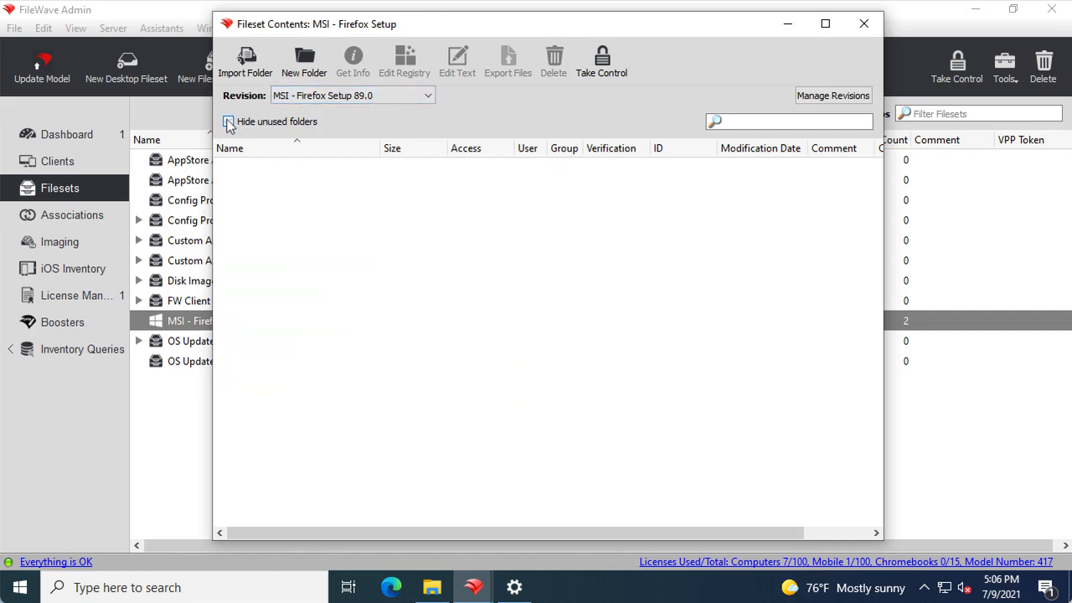
{"action": "left_click", "coordinate": [222, 168]}
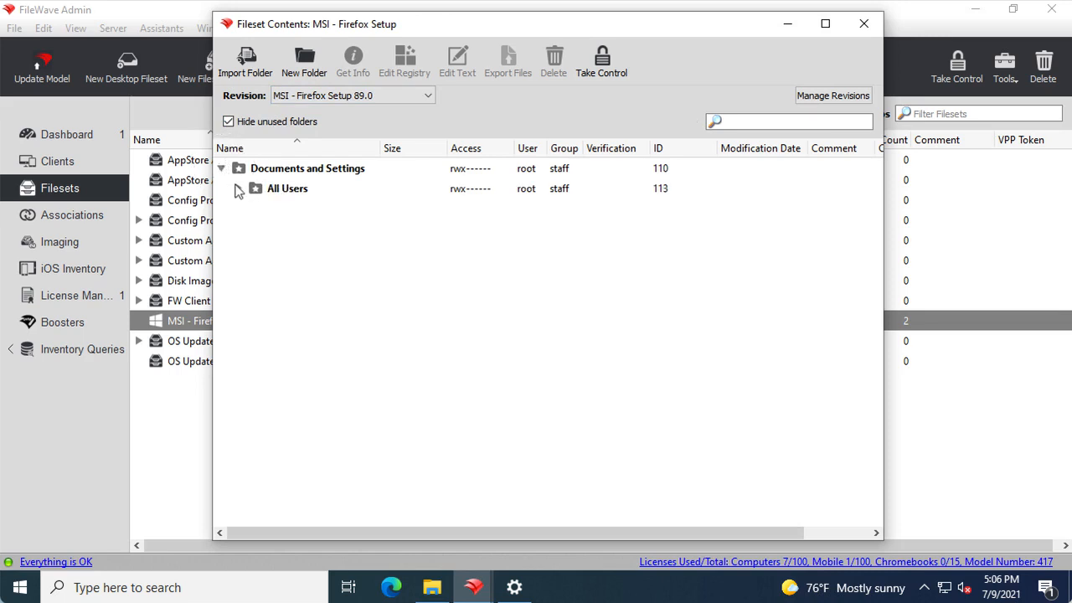
{"action": "left_click", "coordinate": [237, 188]}
{"action": "left_click", "coordinate": [254, 210]}
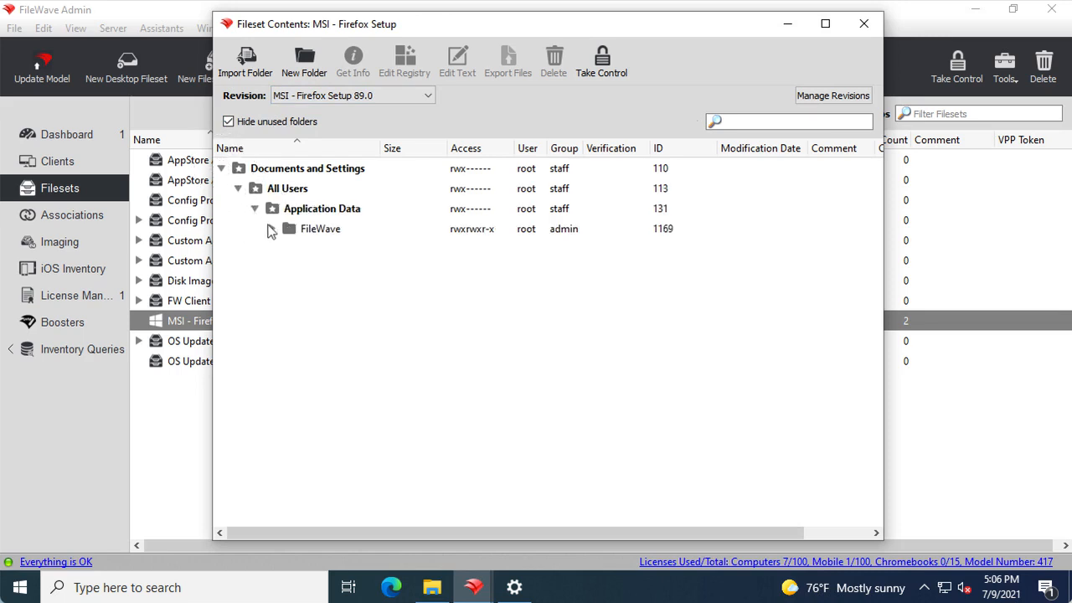
{"action": "left_click", "coordinate": [272, 229]}
{"action": "left_click", "coordinate": [288, 249]}
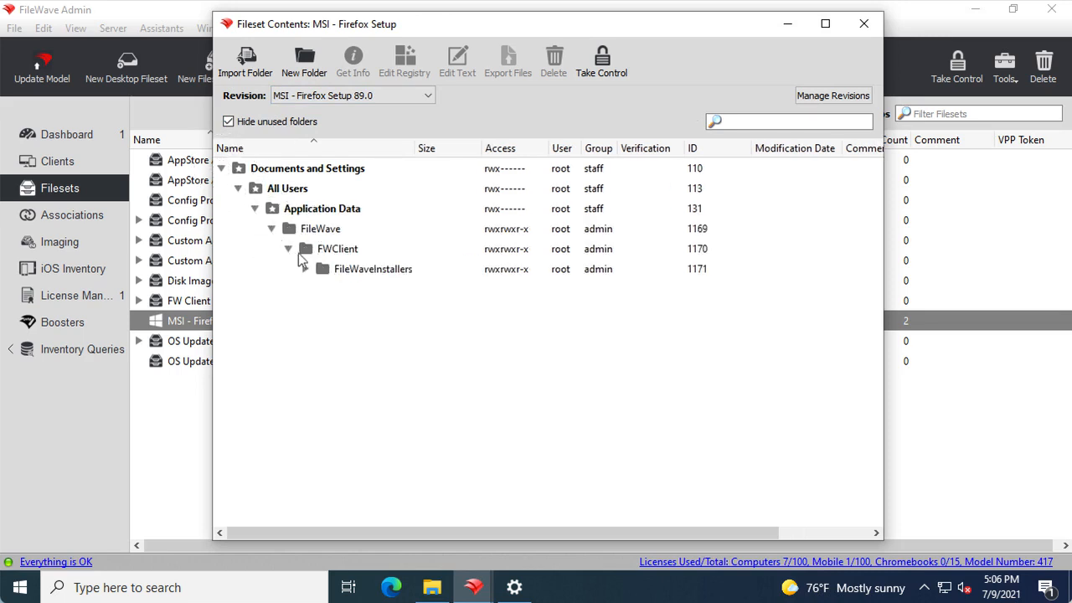
{"action": "left_click", "coordinate": [305, 269]}
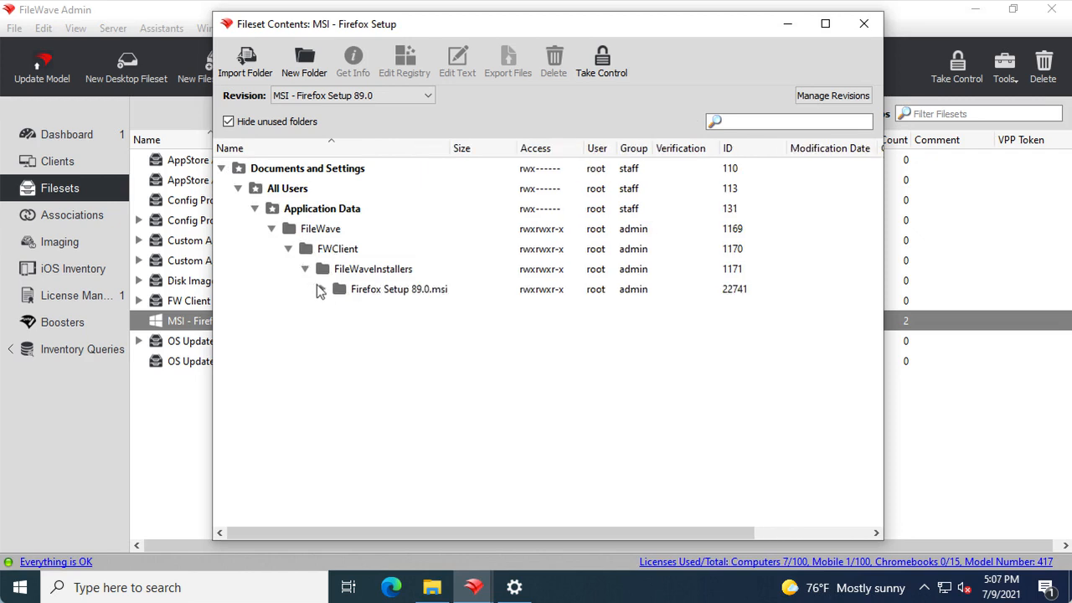
{"action": "left_click", "coordinate": [322, 289]}
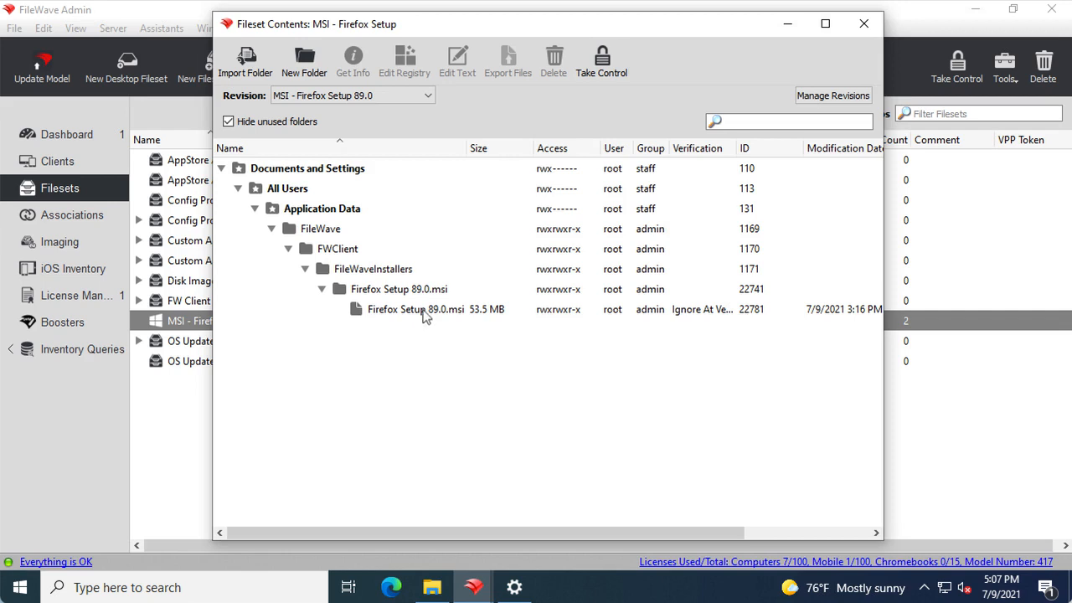
Examine the contents of the default Initial Revision, expanding its folders down to the installer file under FileWaveInstallers.
{"action": "left_click", "coordinate": [368, 95]}
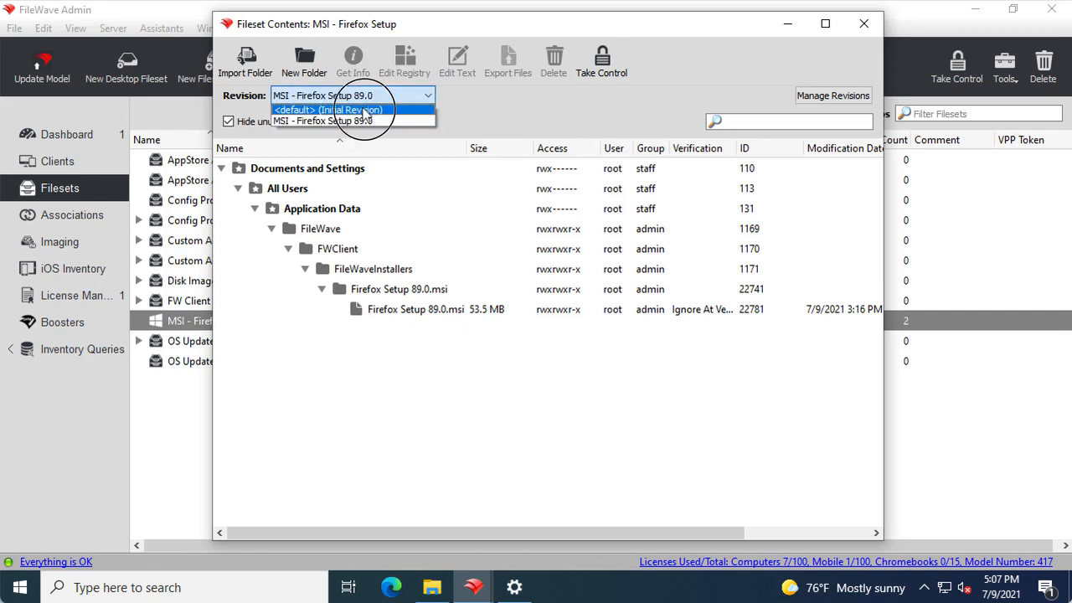
{"action": "left_click", "coordinate": [366, 111]}
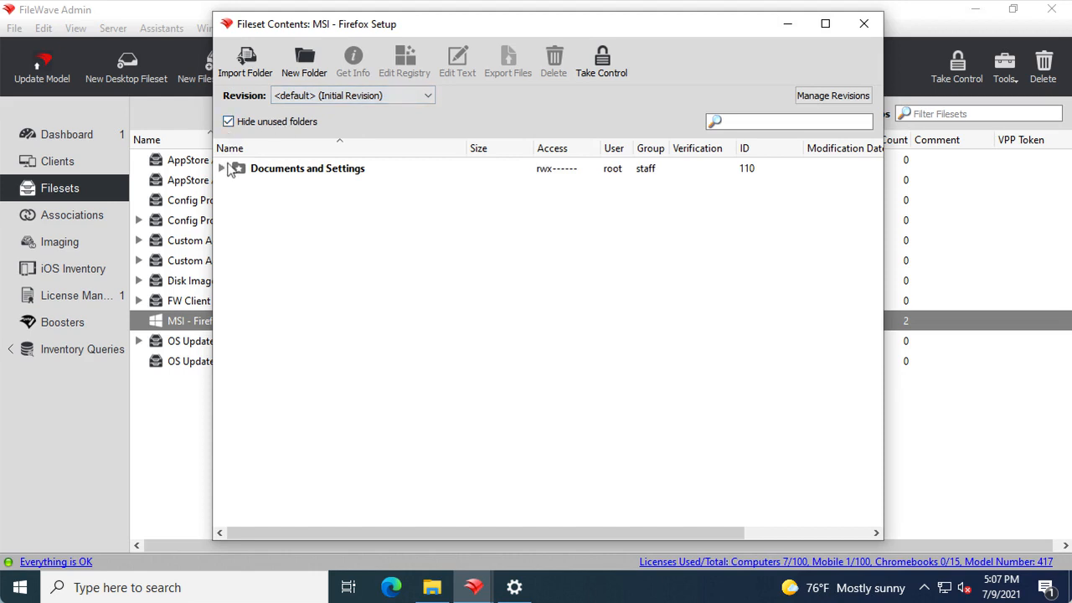
{"action": "left_click", "coordinate": [222, 168]}
{"action": "left_click", "coordinate": [238, 188]}
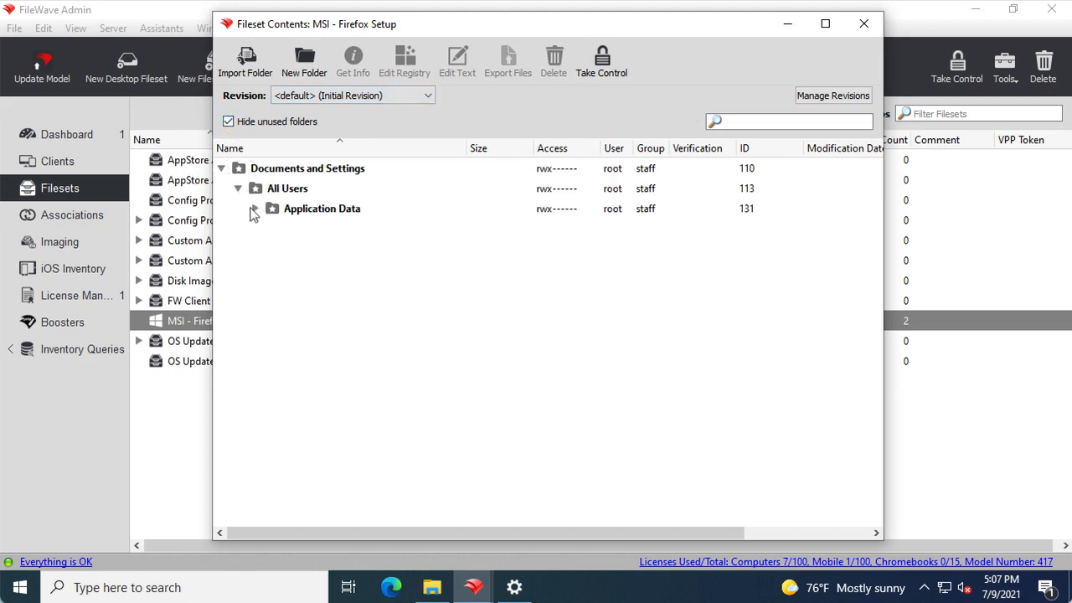
{"action": "left_click", "coordinate": [254, 208]}
{"action": "left_click", "coordinate": [270, 228]}
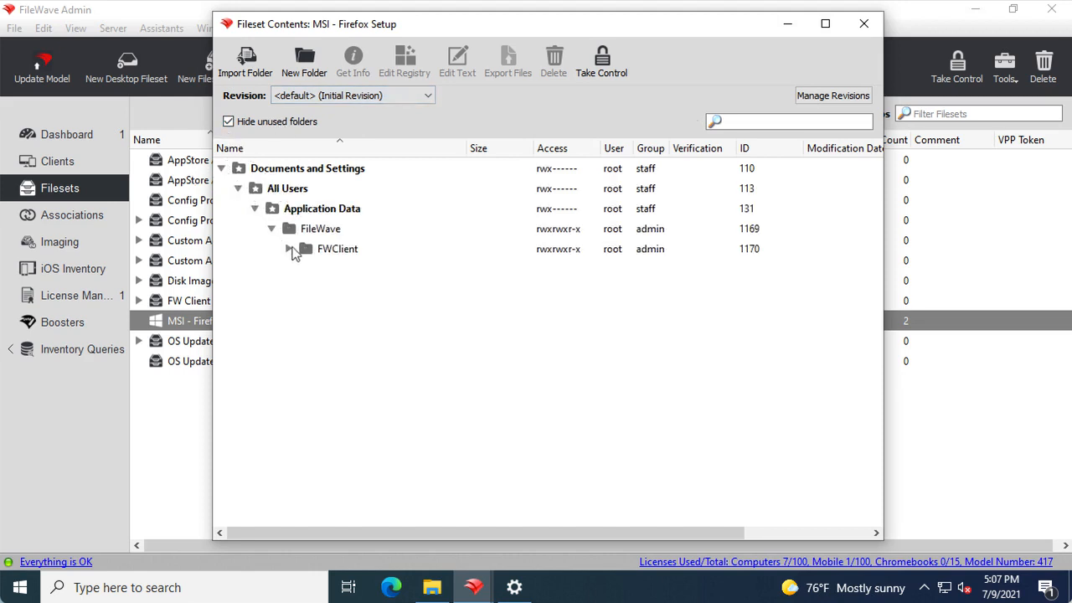
{"action": "left_click", "coordinate": [289, 250]}
{"action": "left_click", "coordinate": [305, 269]}
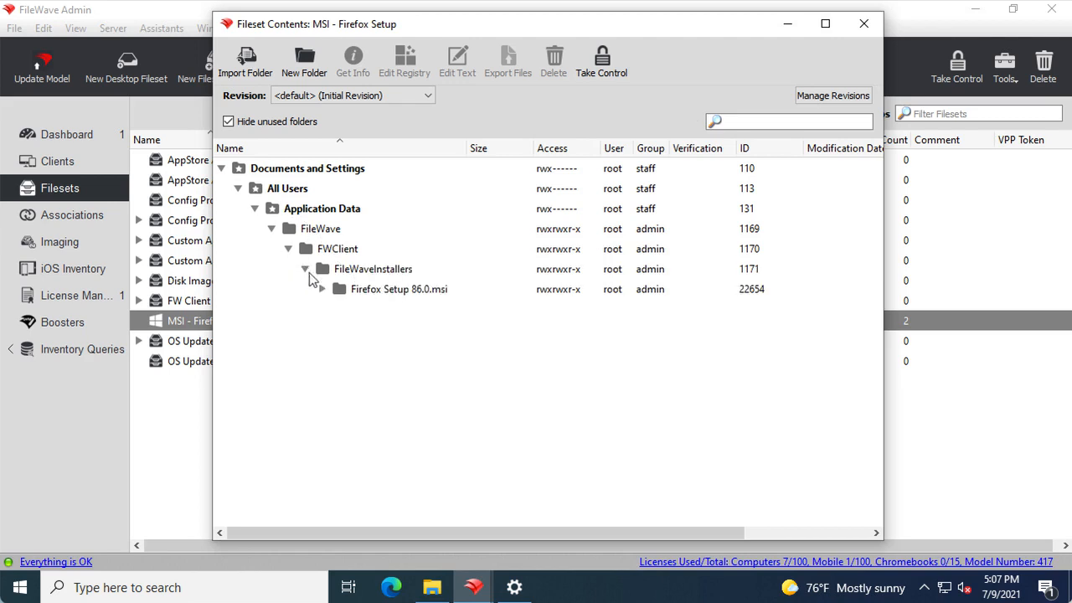
{"action": "left_click", "coordinate": [321, 289]}
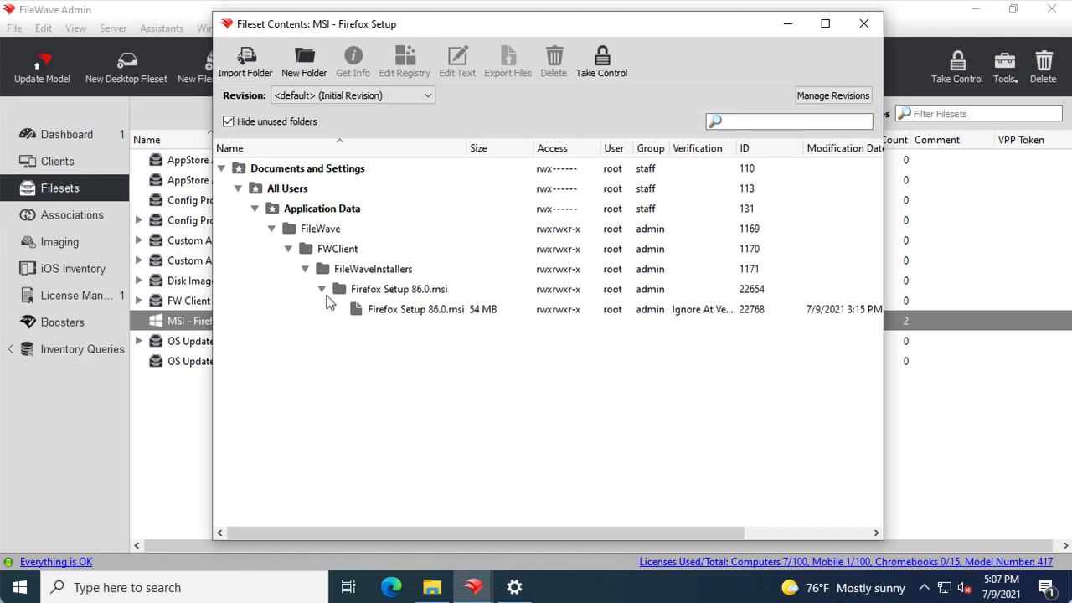
{"action": "left_click", "coordinate": [381, 310]}
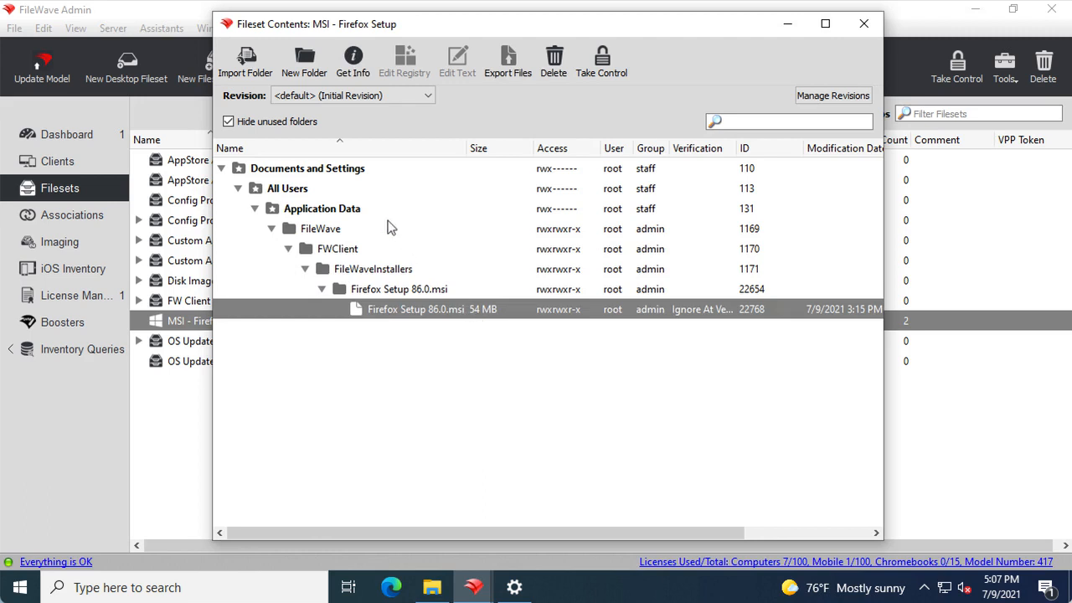
Return to the MSI - Firefox Setup 89.0 revision and expand its folders again to examine the installer file.
{"action": "left_click", "coordinate": [294, 95]}
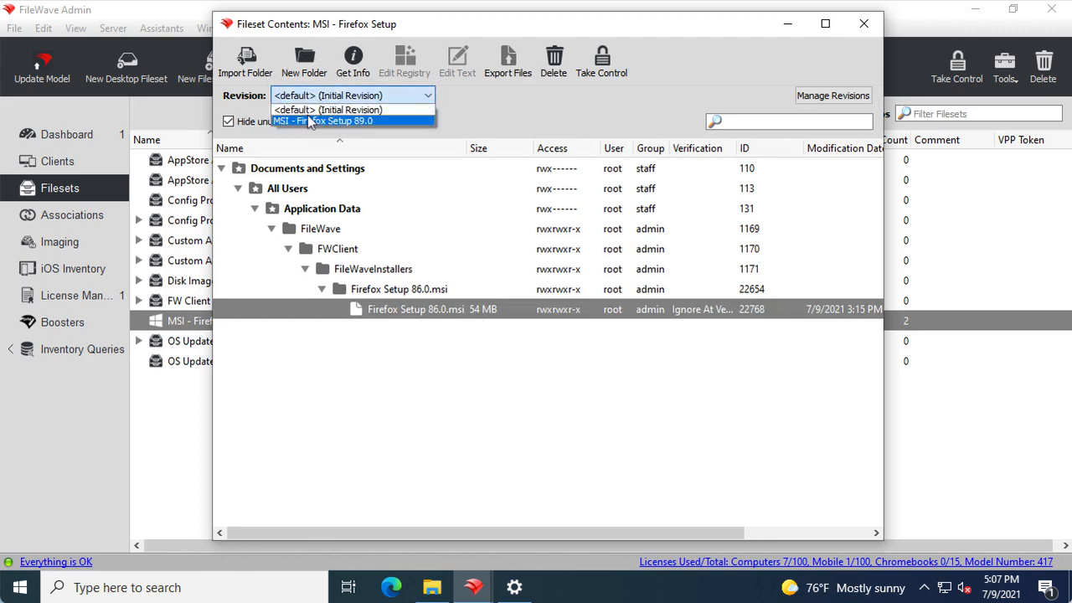
{"action": "left_click", "coordinate": [310, 122]}
{"action": "left_click", "coordinate": [223, 170]}
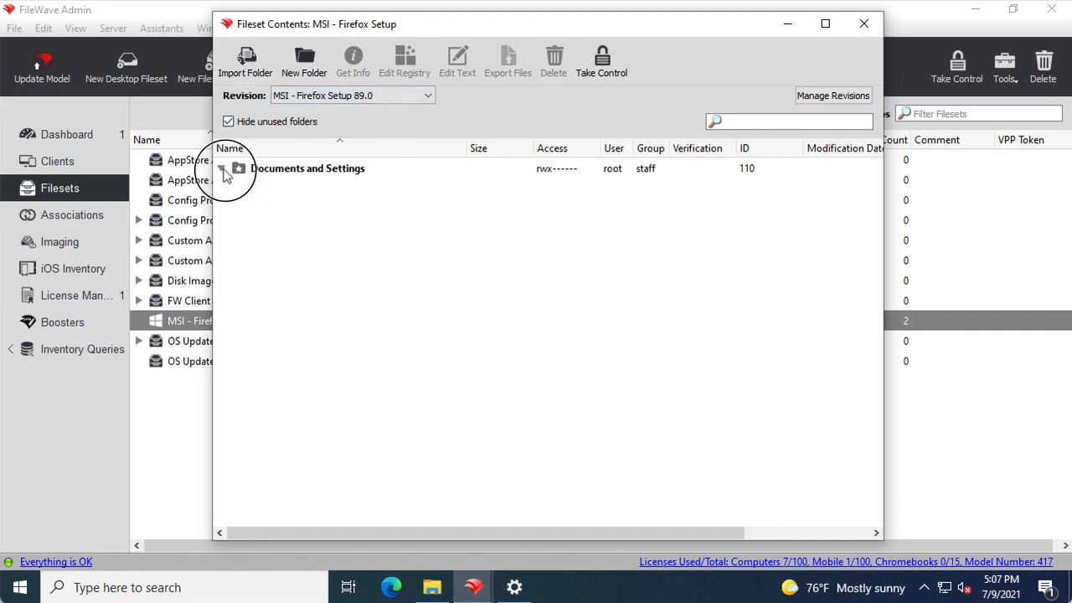
{"action": "left_click", "coordinate": [238, 189]}
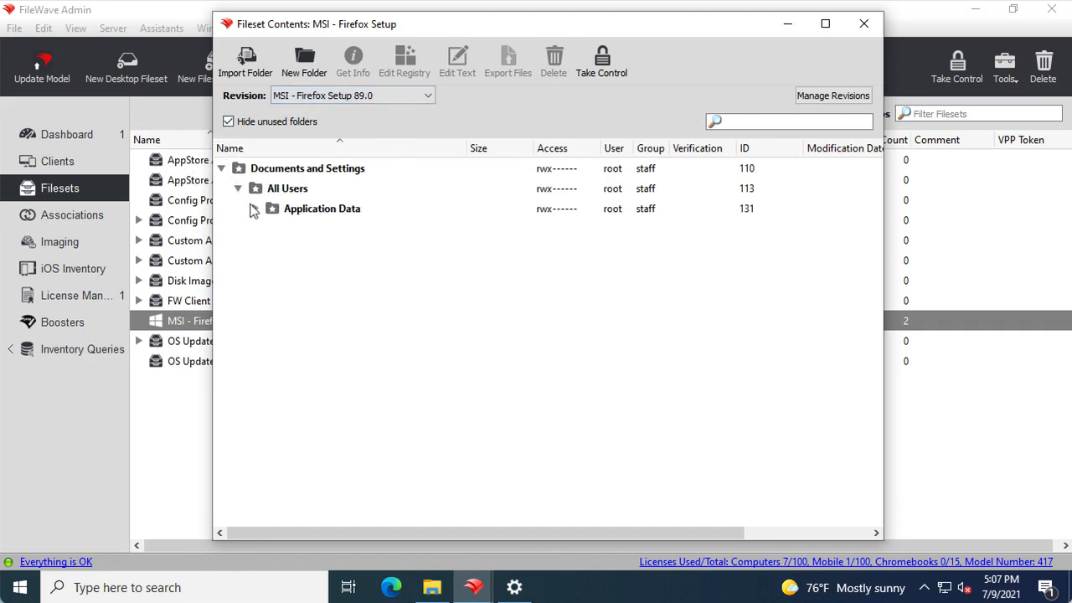
{"action": "left_click", "coordinate": [254, 208]}
{"action": "left_click", "coordinate": [271, 228]}
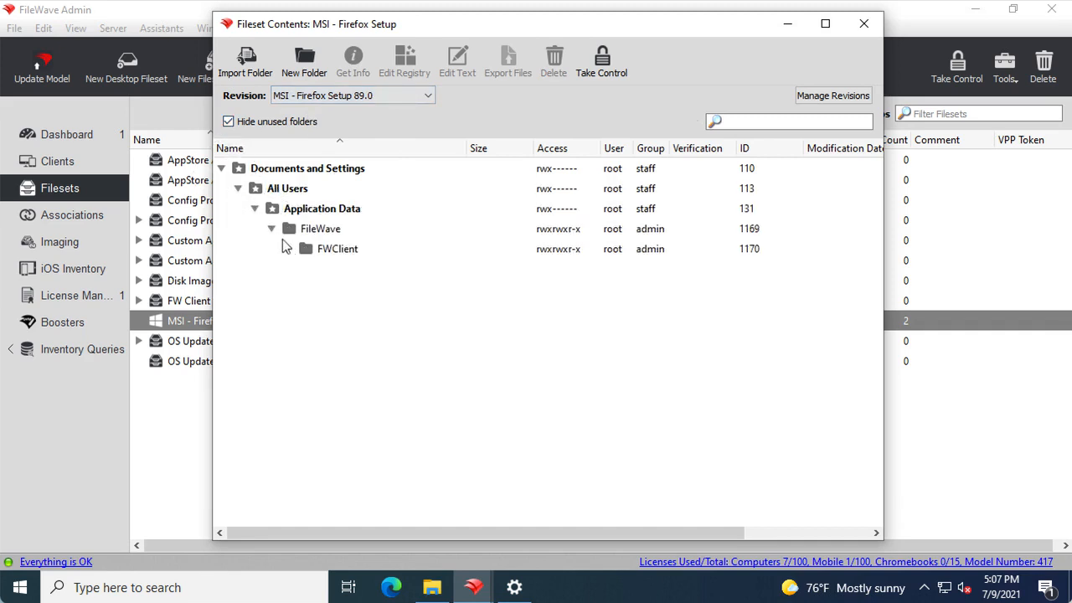
{"action": "left_click", "coordinate": [289, 249]}
{"action": "left_click", "coordinate": [303, 269]}
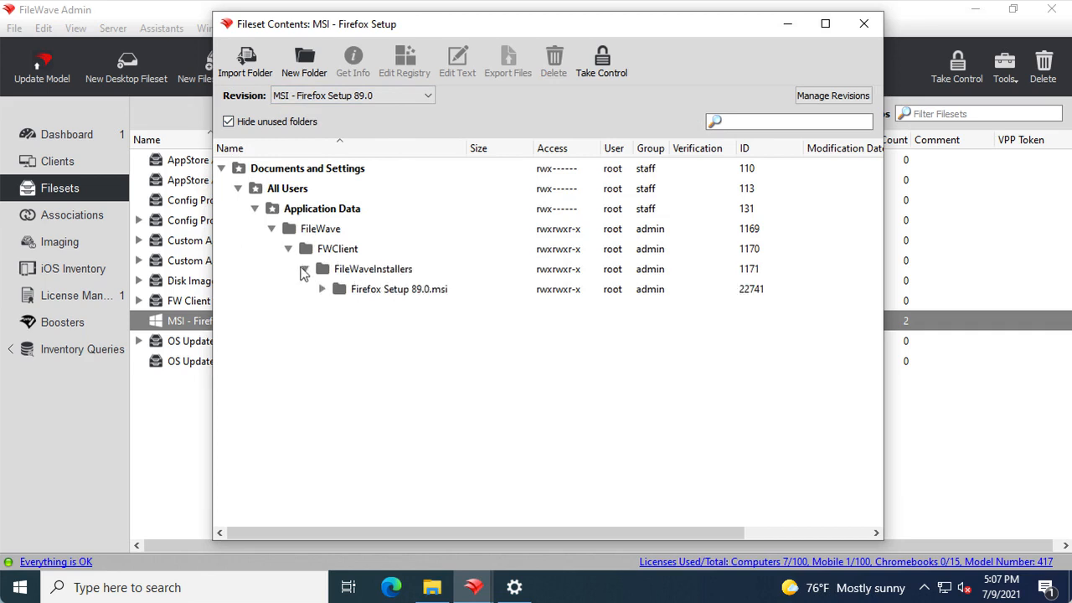
{"action": "left_click", "coordinate": [322, 289]}
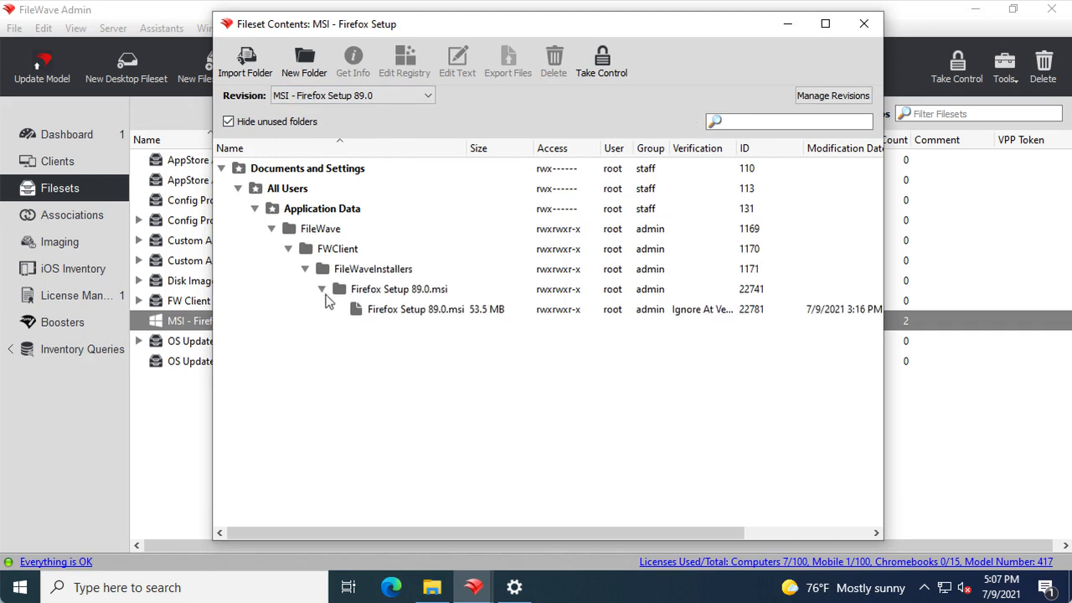
{"action": "left_click", "coordinate": [356, 312]}
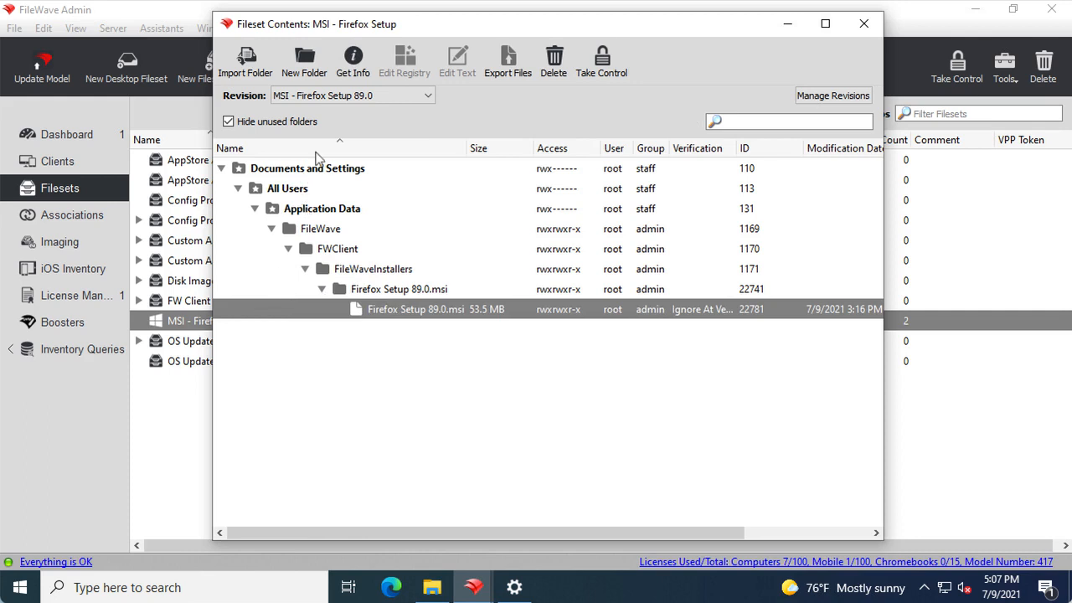
Rename the default Initial Revision of the fileset as 86, save the revision changes, and close the fileset contents.
{"action": "left_click", "coordinate": [802, 99]}
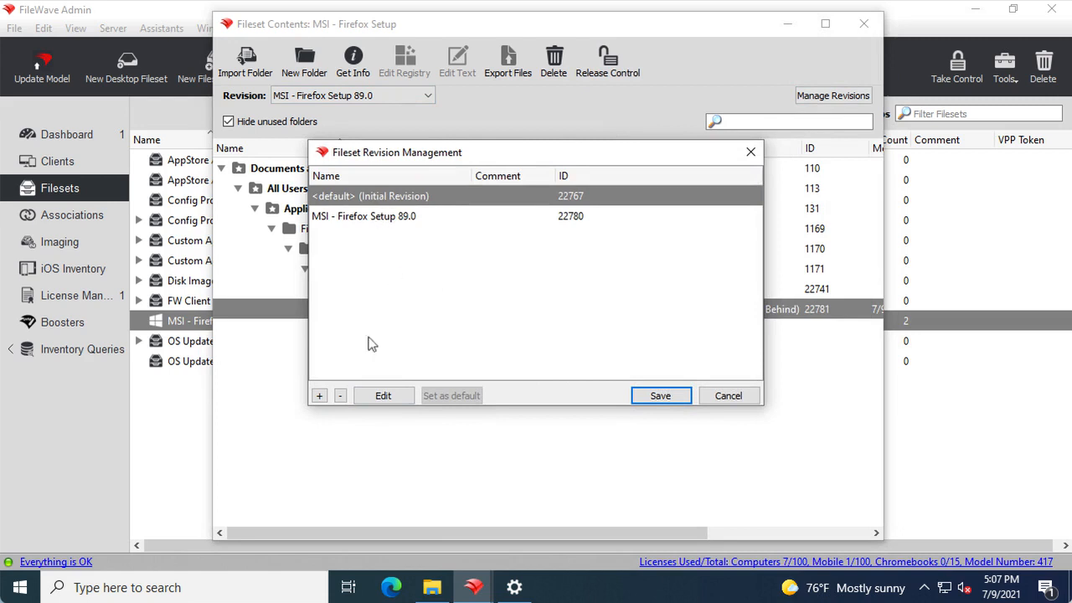
{"action": "left_click", "coordinate": [371, 396]}
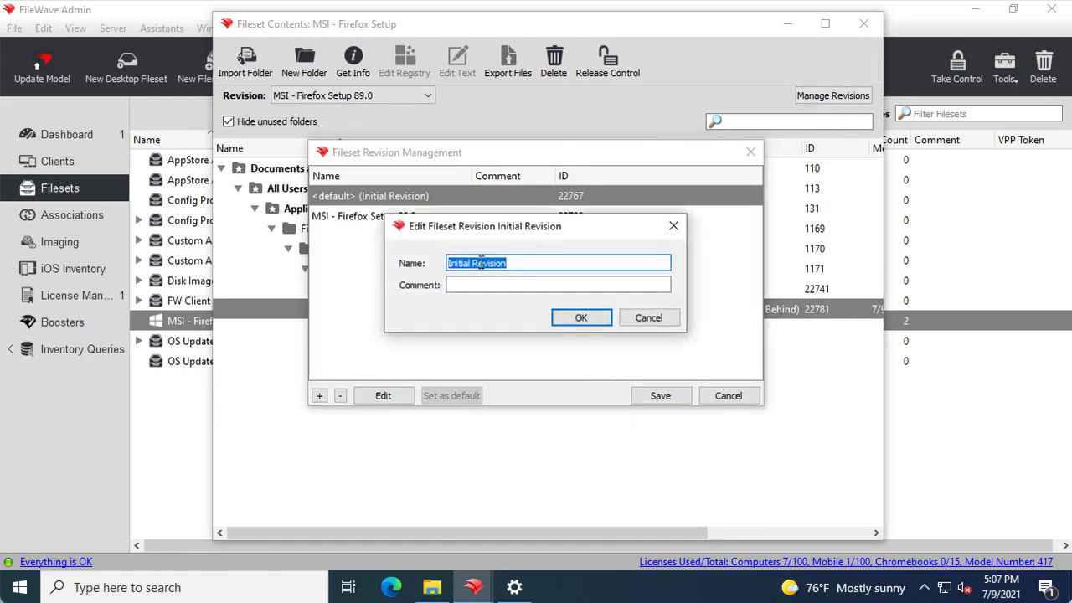
{"action": "type", "text": "86"}
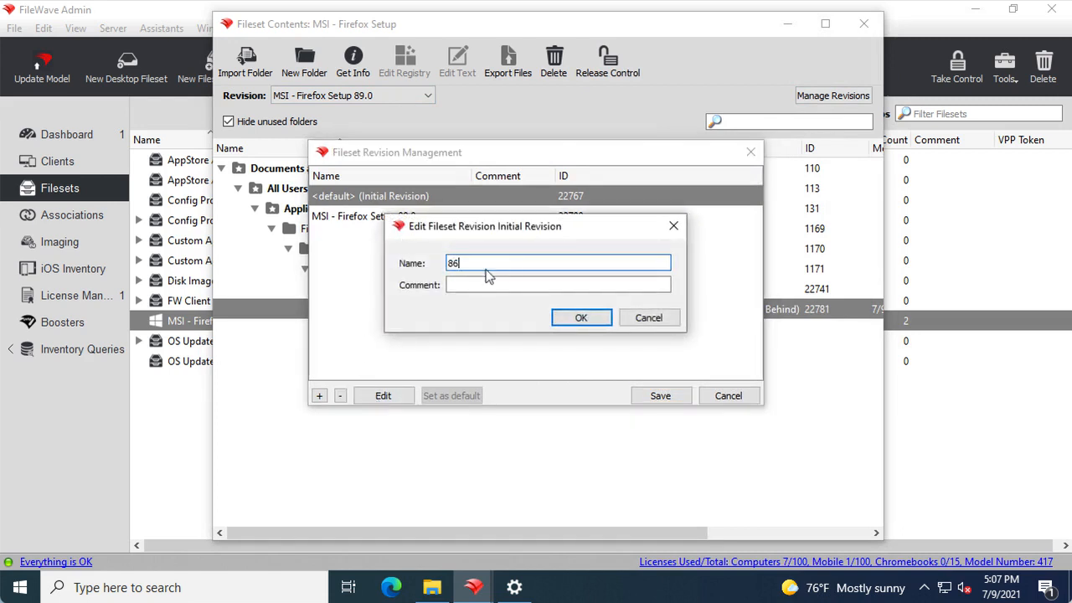
{"action": "left_click", "coordinate": [543, 286]}
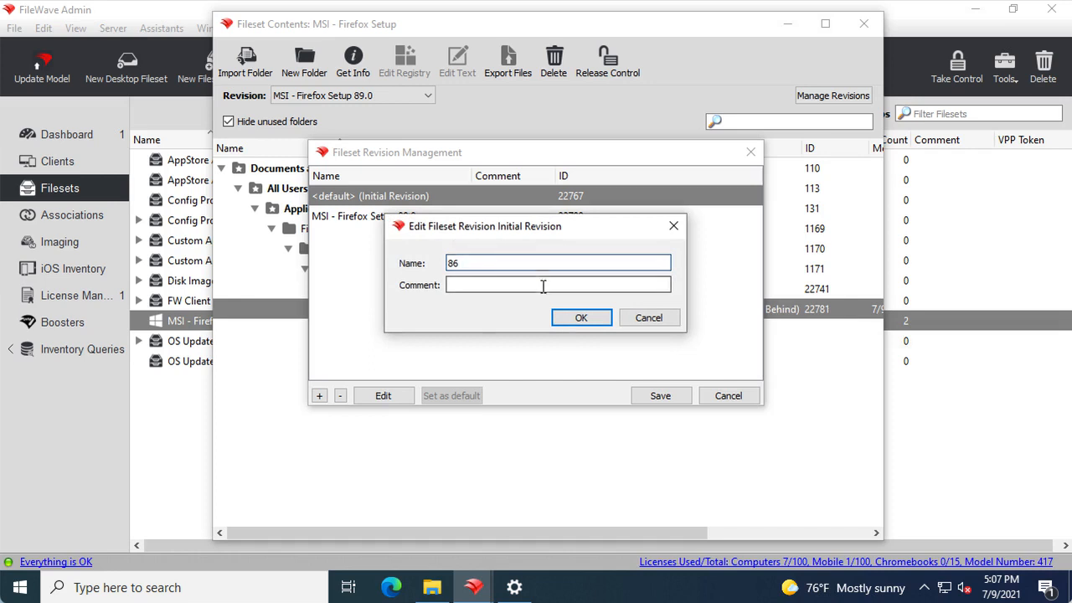
{"action": "left_click", "coordinate": [577, 317]}
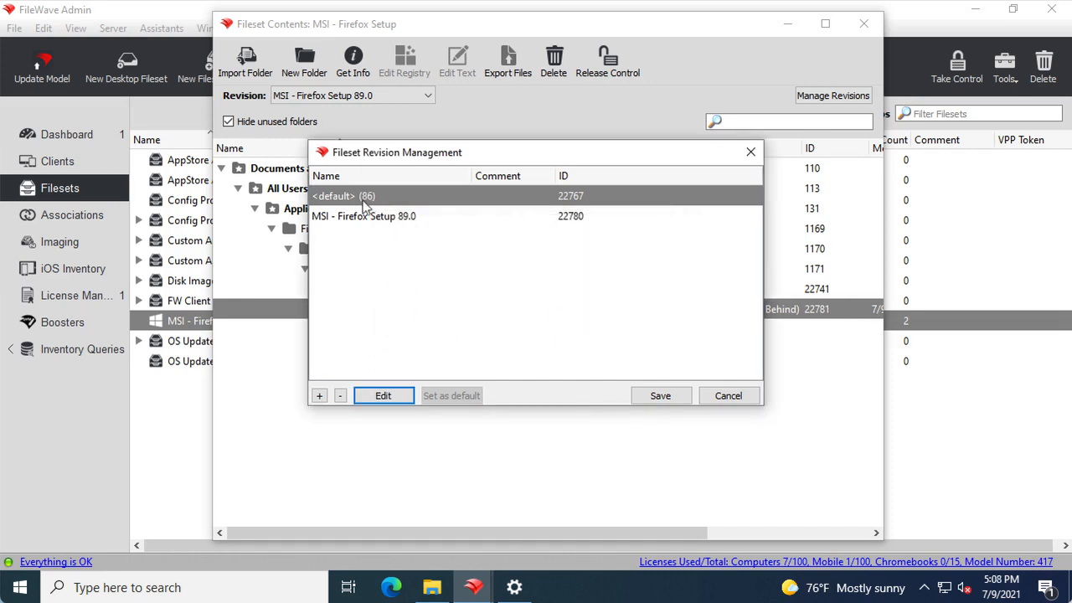
{"action": "left_click", "coordinate": [658, 397]}
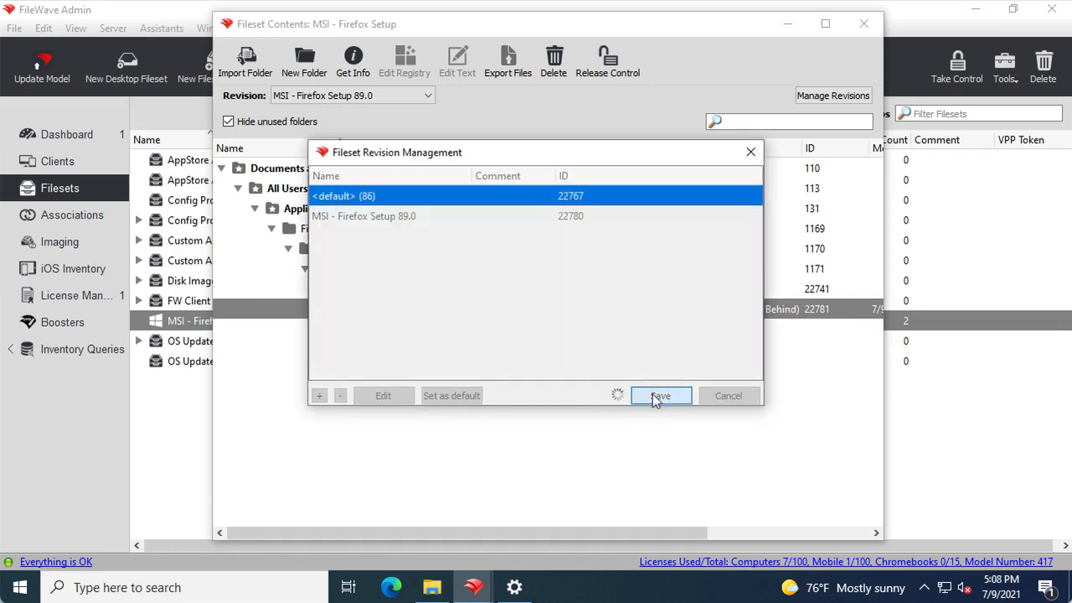
{"action": "left_click", "coordinate": [863, 27]}
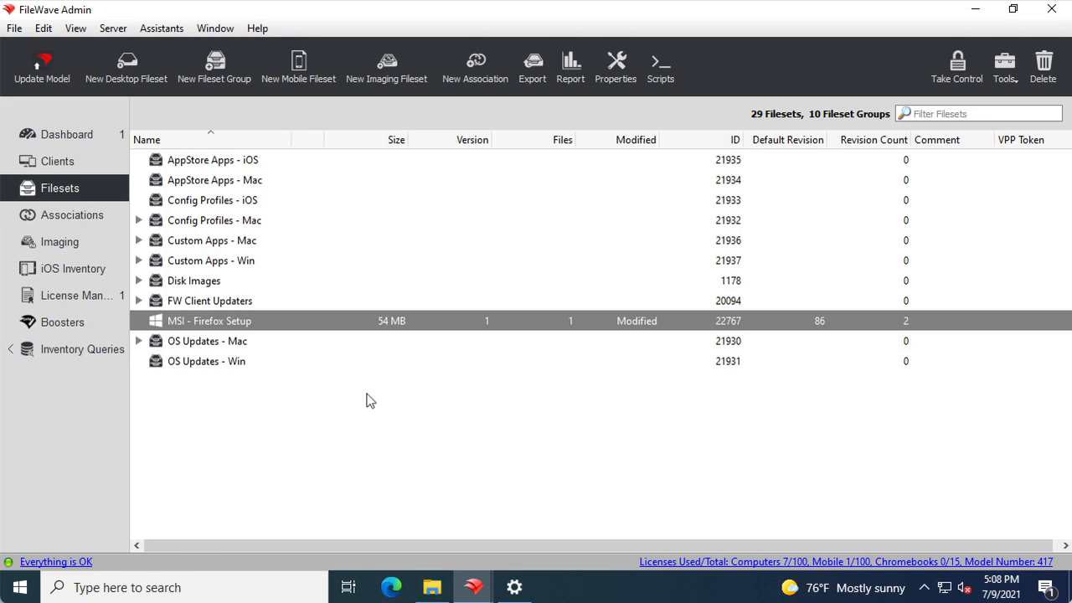
Examine the revision choices in the association between the MSI - Firefox Setup fileset and DESKTOP-T47T719, then close it without changing the revision.
{"action": "left_click", "coordinate": [86, 215]}
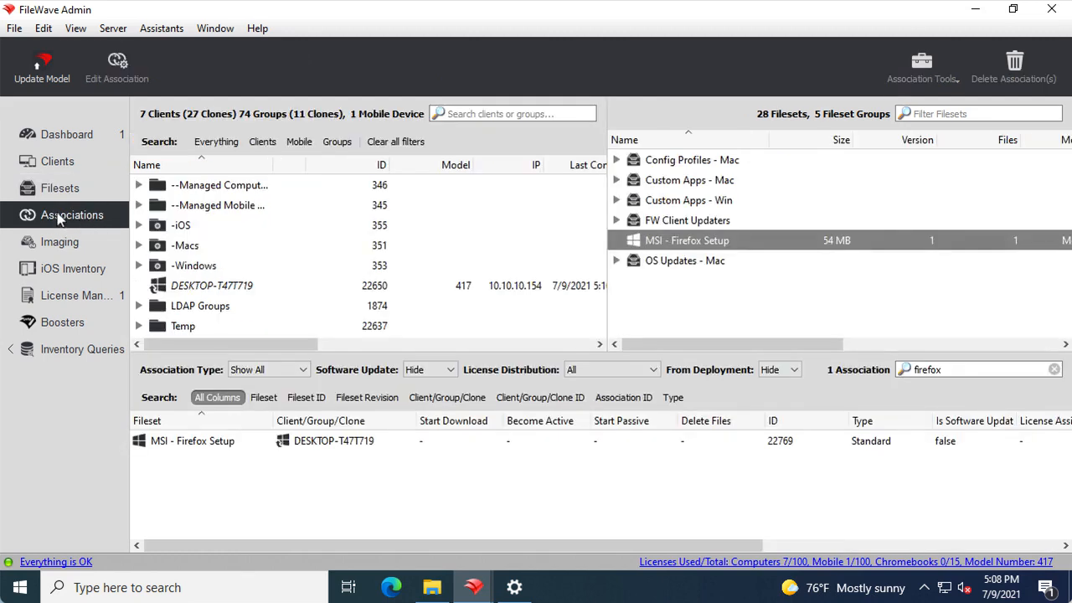
{"action": "left_click", "coordinate": [255, 449]}
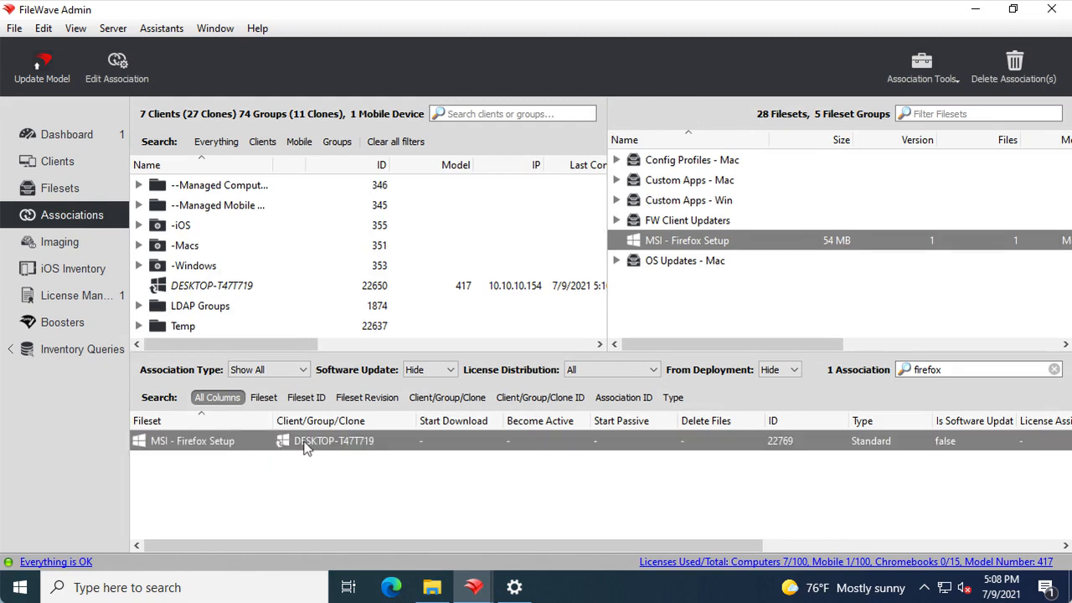
{"action": "left_click", "coordinate": [306, 448]}
{"action": "double_click", "coordinate": [306, 448]}
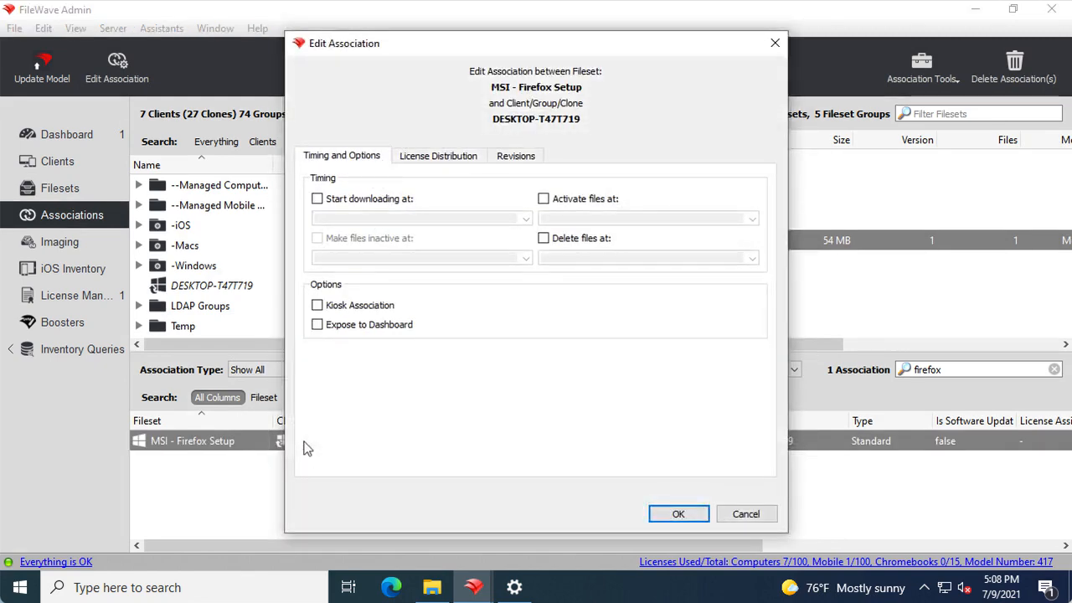
{"action": "left_click", "coordinate": [526, 161]}
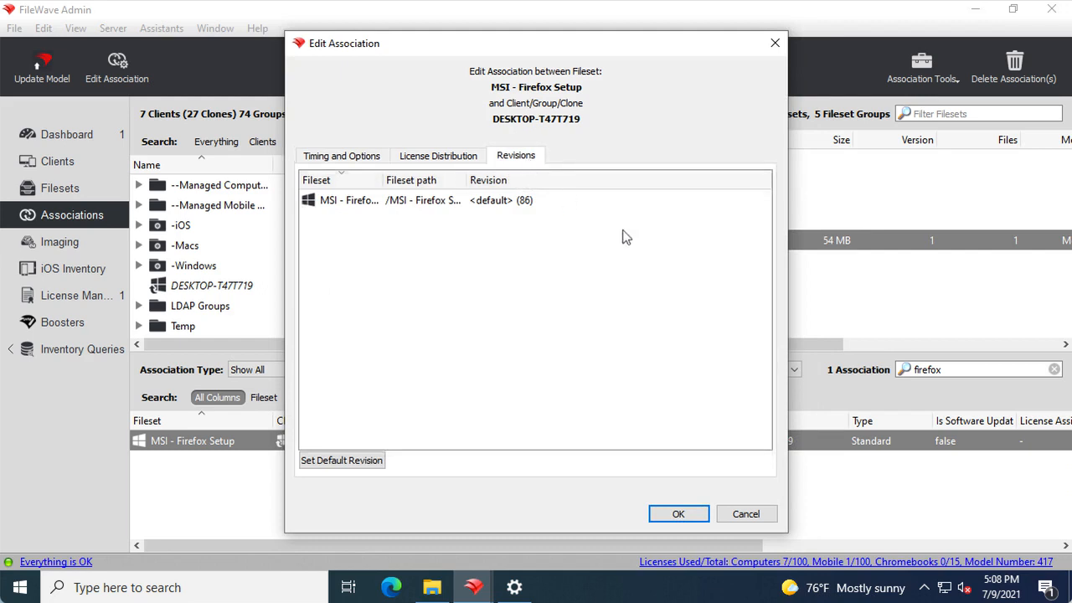
{"action": "left_click", "coordinate": [533, 206]}
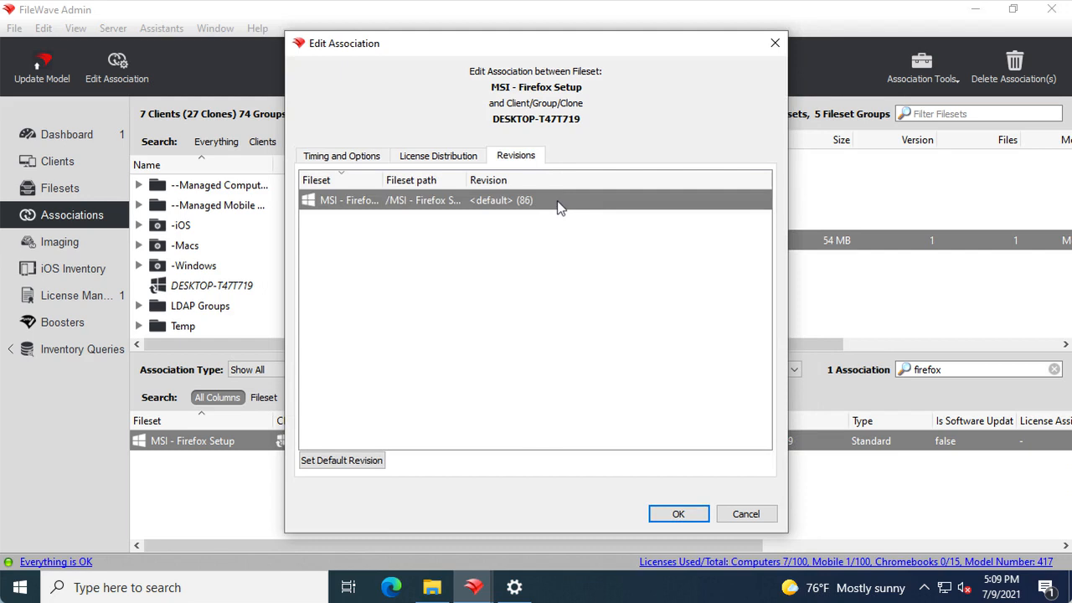
{"action": "left_click", "coordinate": [560, 207]}
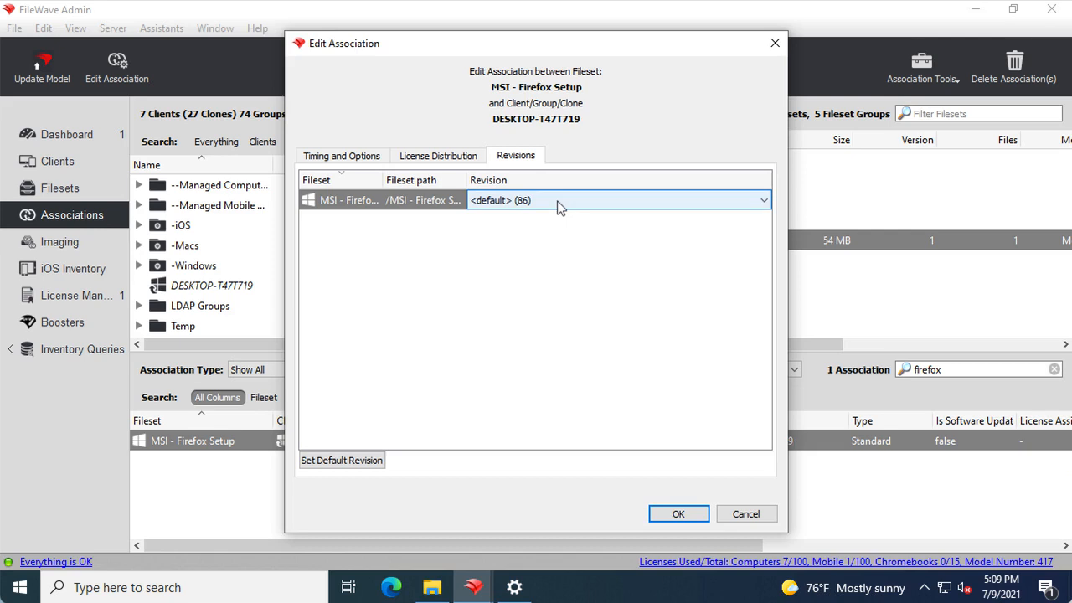
{"action": "left_click", "coordinate": [560, 206]}
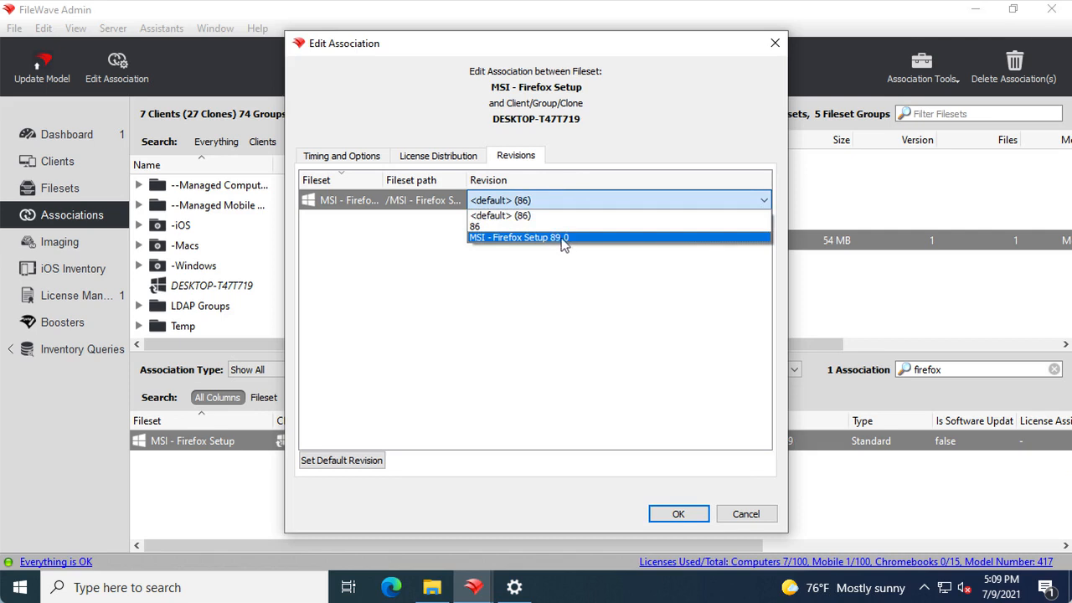
{"action": "left_click", "coordinate": [586, 293]}
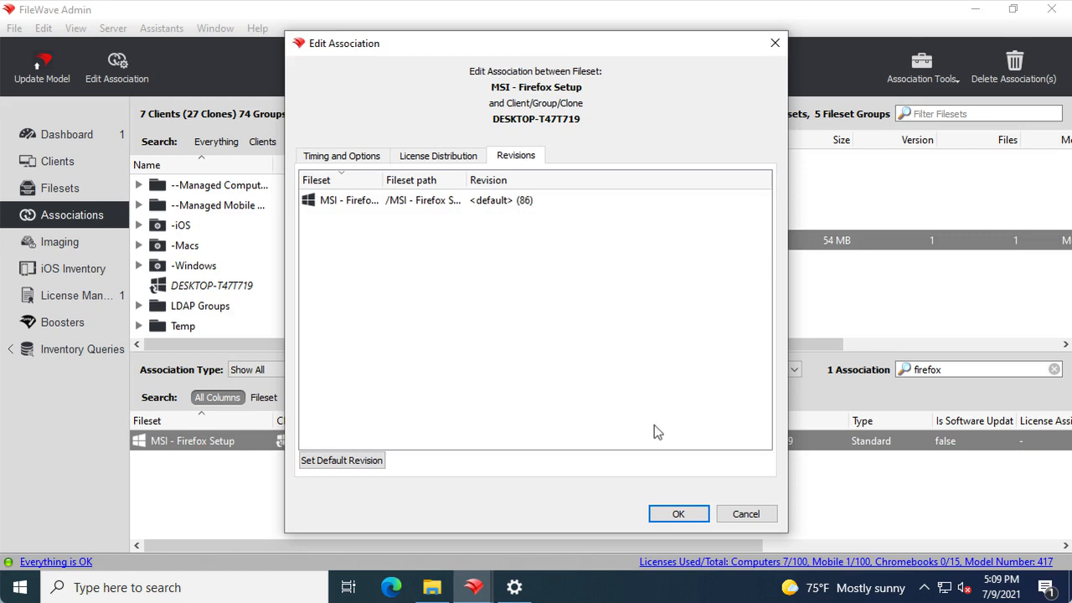
{"action": "left_click", "coordinate": [743, 516]}
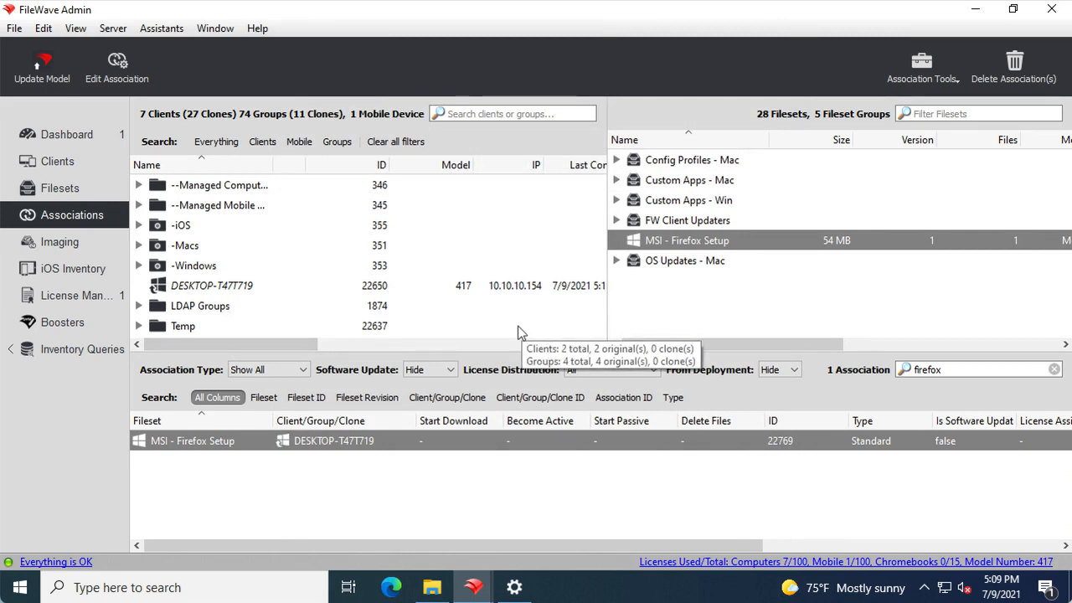
In the MSI - Firefox Setup fileset's properties, make MSI - Firefox Setup 89.0 the default revision, save the change, and close the properties.
{"action": "left_click", "coordinate": [73, 187]}
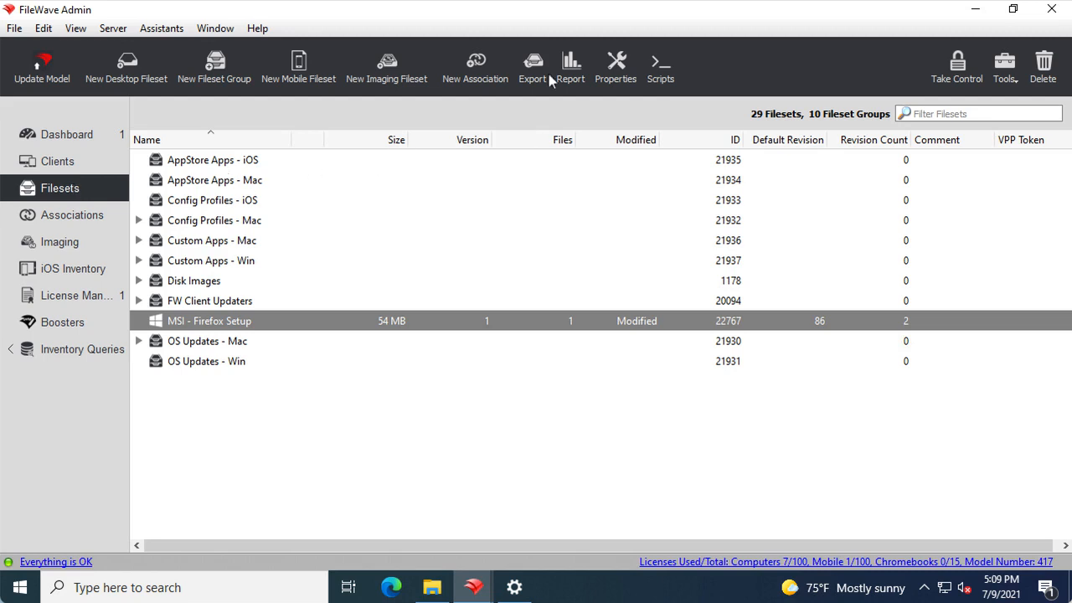
{"action": "left_click", "coordinate": [623, 65]}
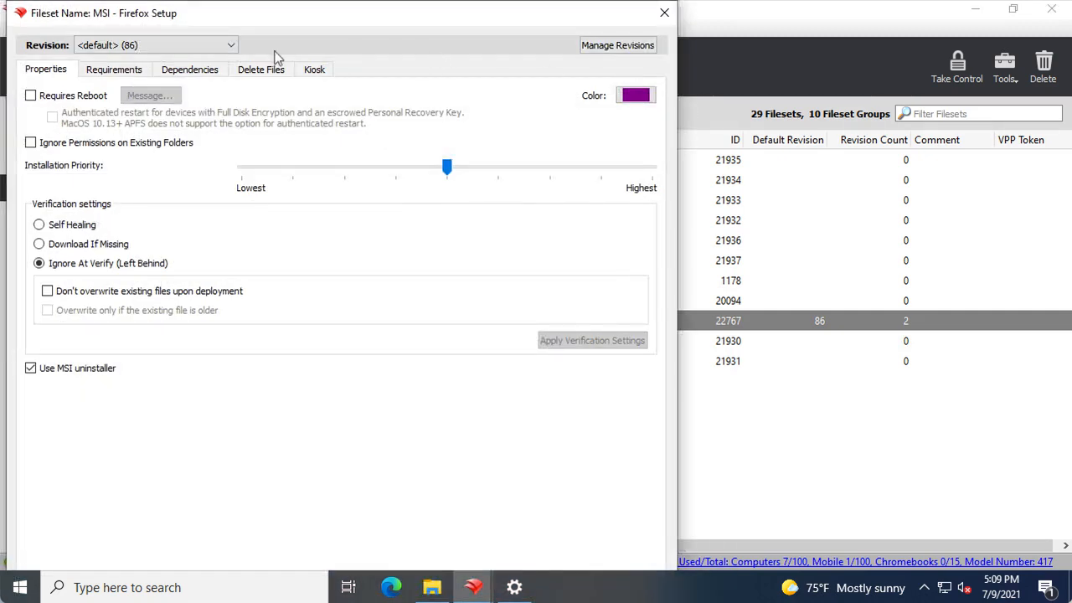
{"action": "left_click", "coordinate": [174, 41]}
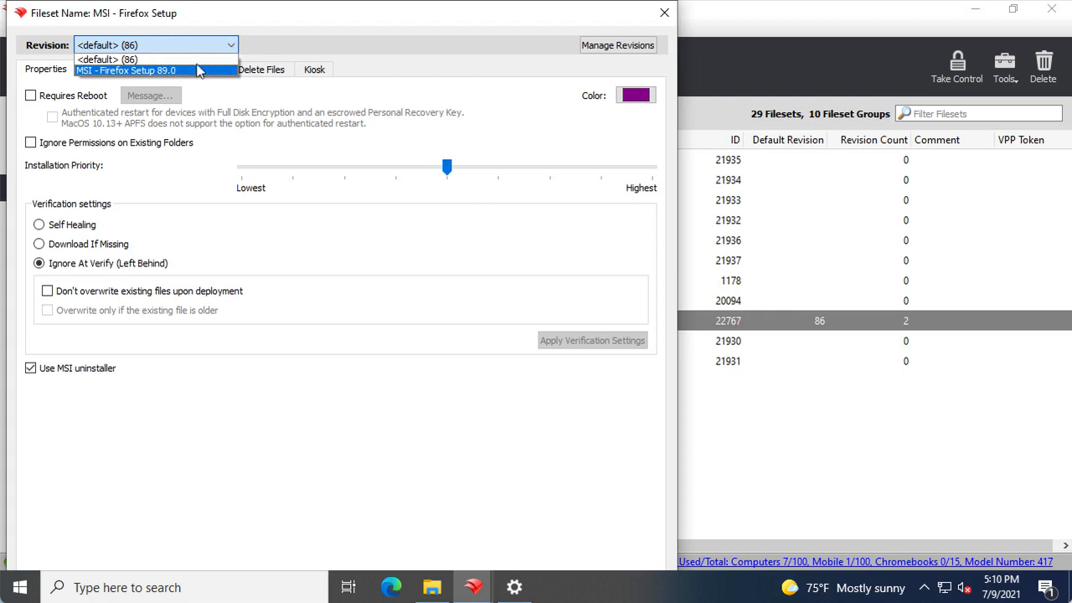
{"action": "left_click", "coordinate": [334, 29]}
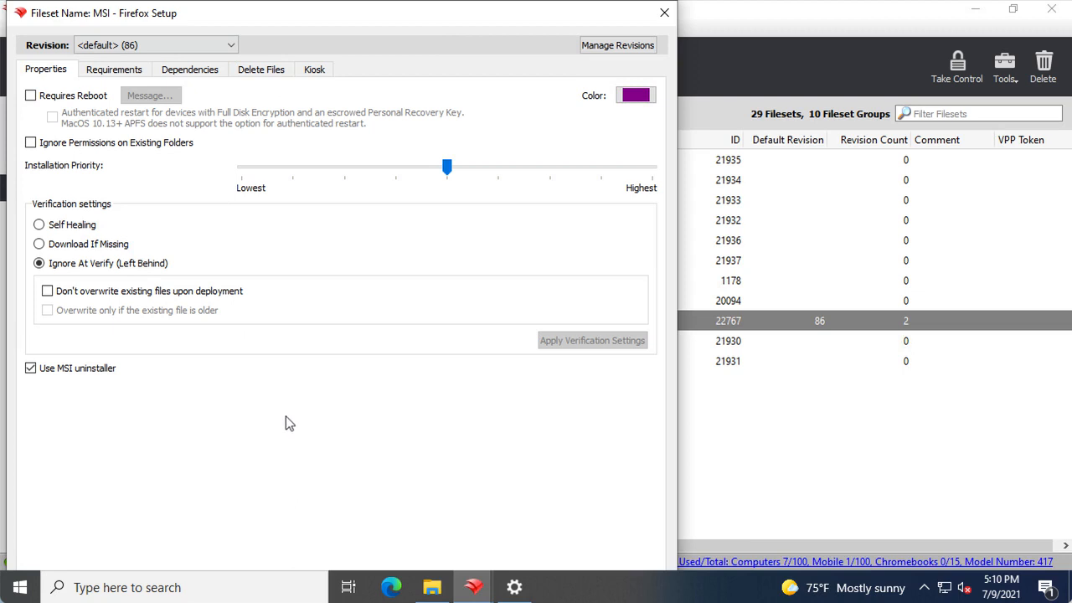
{"action": "left_click", "coordinate": [596, 46]}
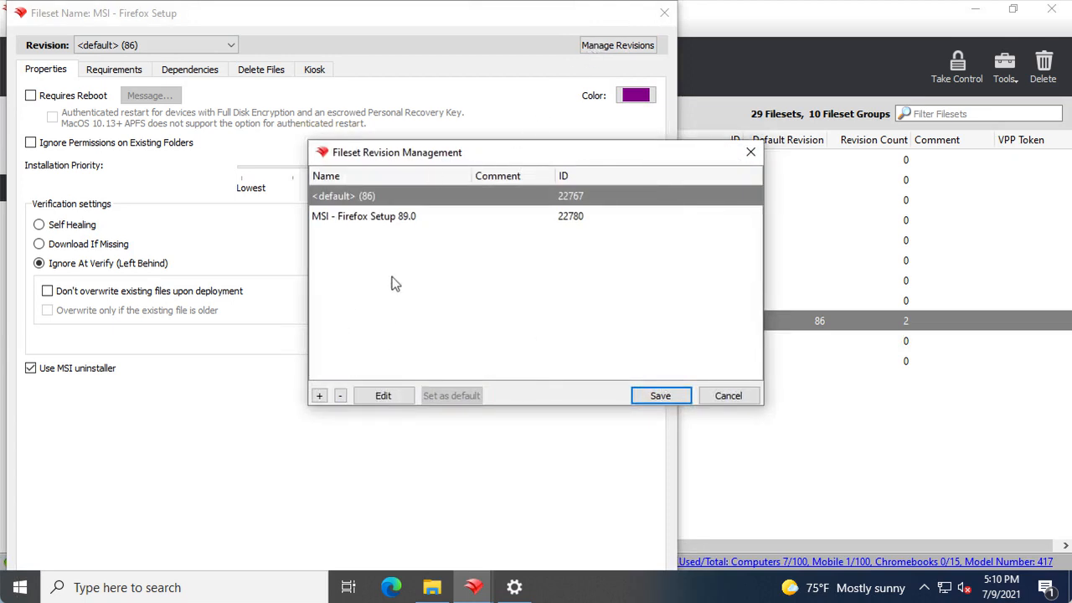
{"action": "left_click", "coordinate": [412, 217]}
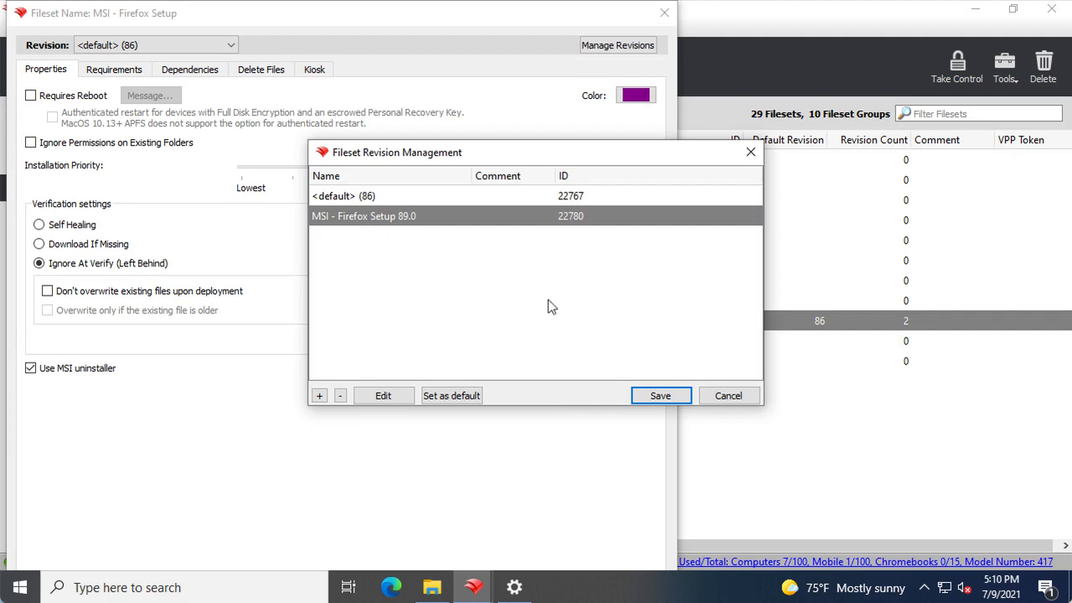
{"action": "left_click", "coordinate": [460, 397]}
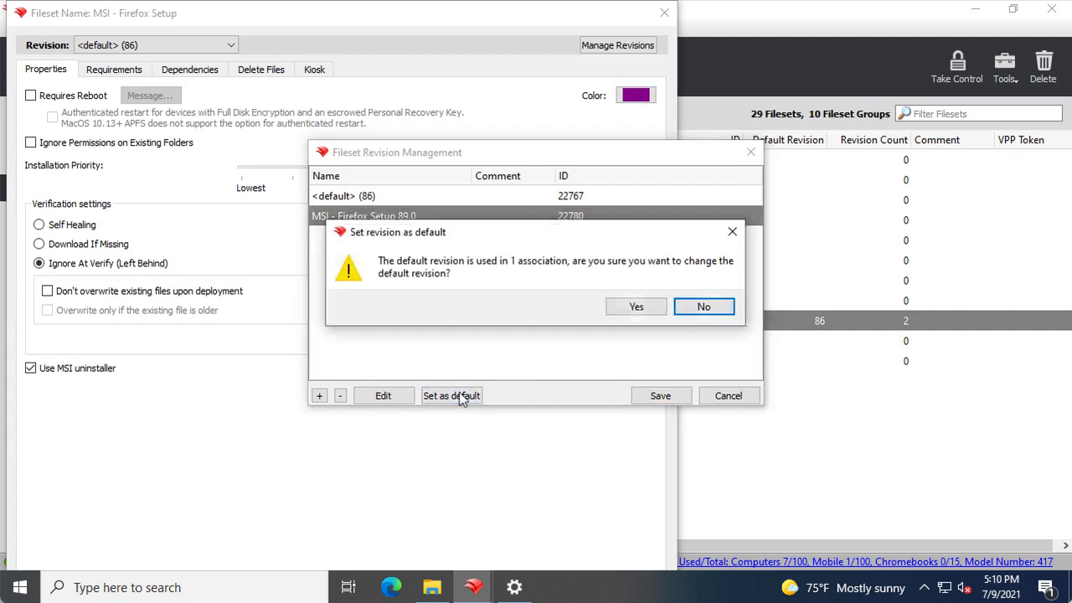
{"action": "left_click", "coordinate": [630, 307]}
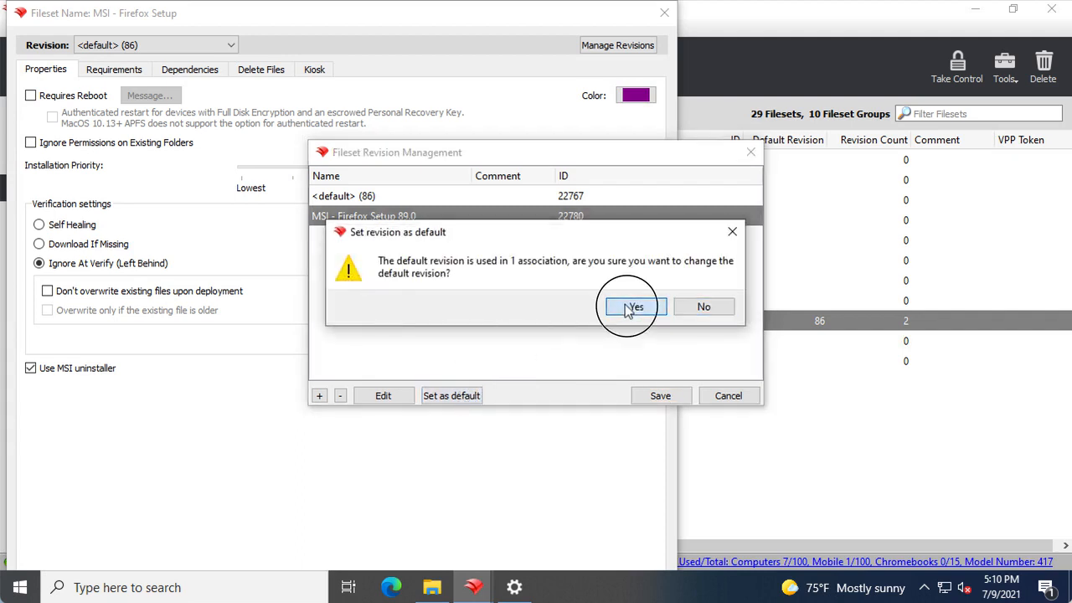
{"action": "left_click", "coordinate": [664, 396]}
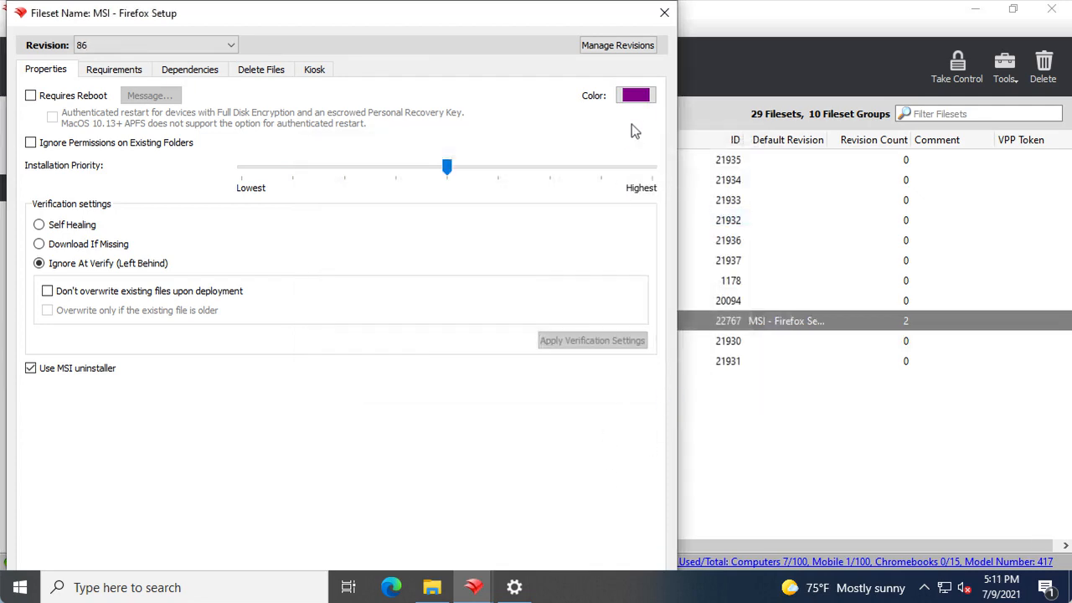
{"action": "left_click", "coordinate": [665, 12]}
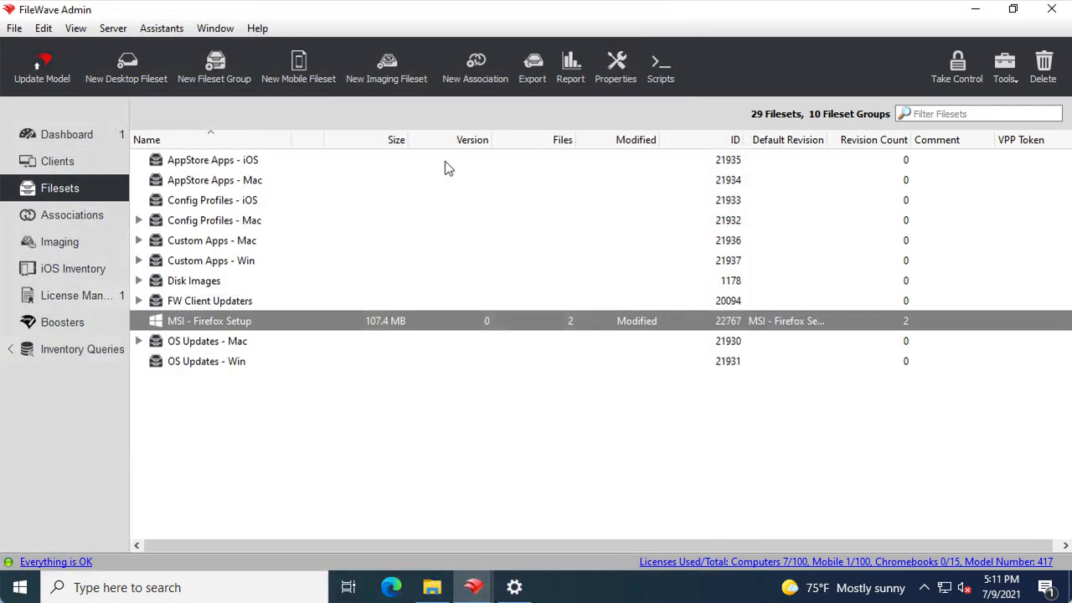
Check which revision the association between MSI - Firefox Setup and DESKTOP-T47T719 uses, and accept it as is.
{"action": "left_click", "coordinate": [78, 215]}
{"action": "left_click", "coordinate": [303, 442]}
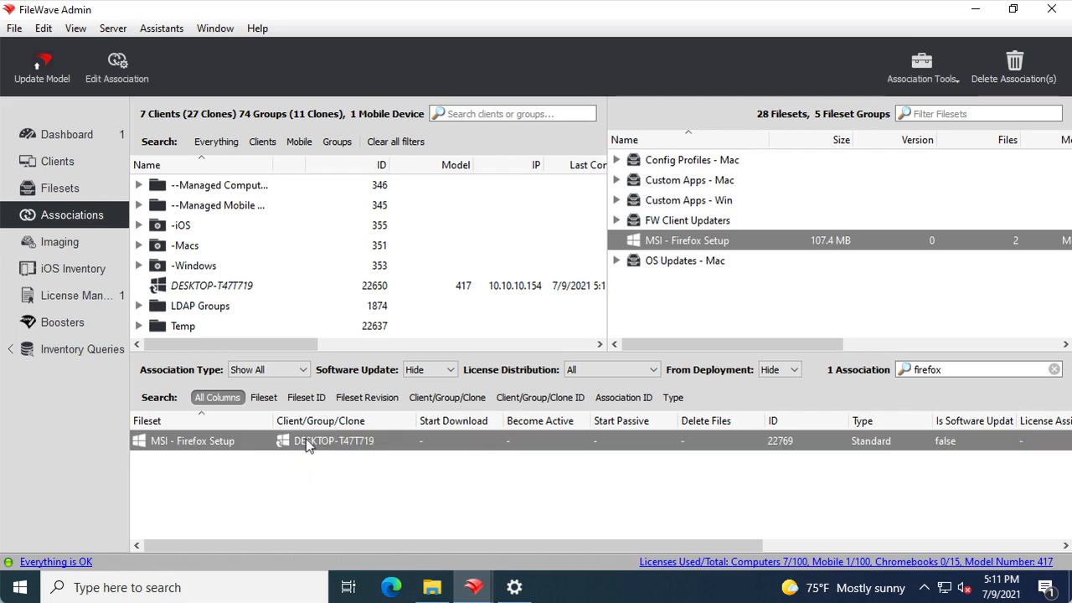
{"action": "double_click", "coordinate": [430, 443]}
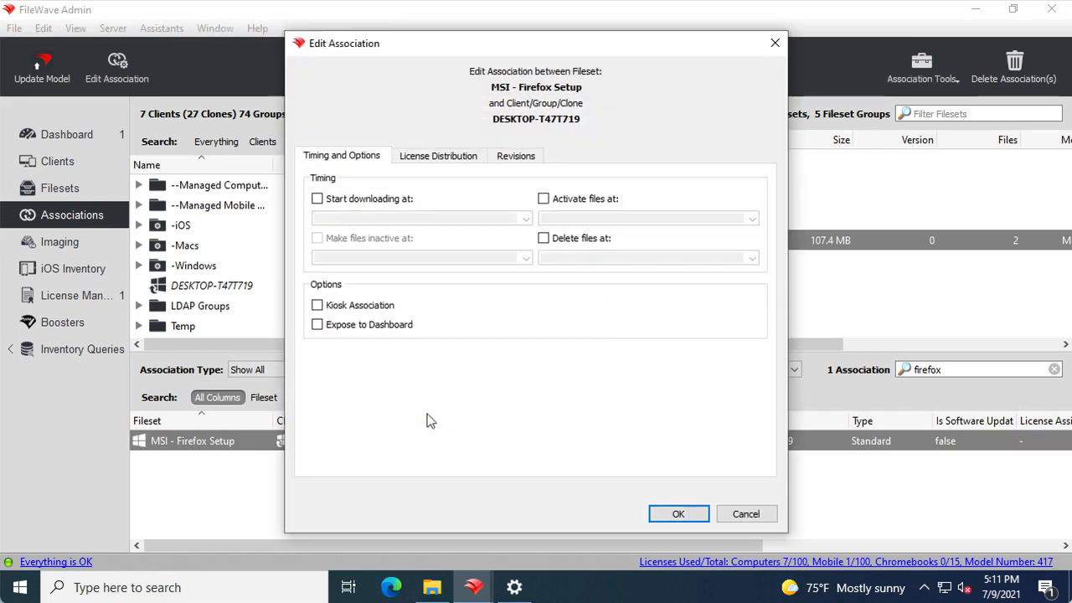
{"action": "left_click", "coordinate": [515, 159]}
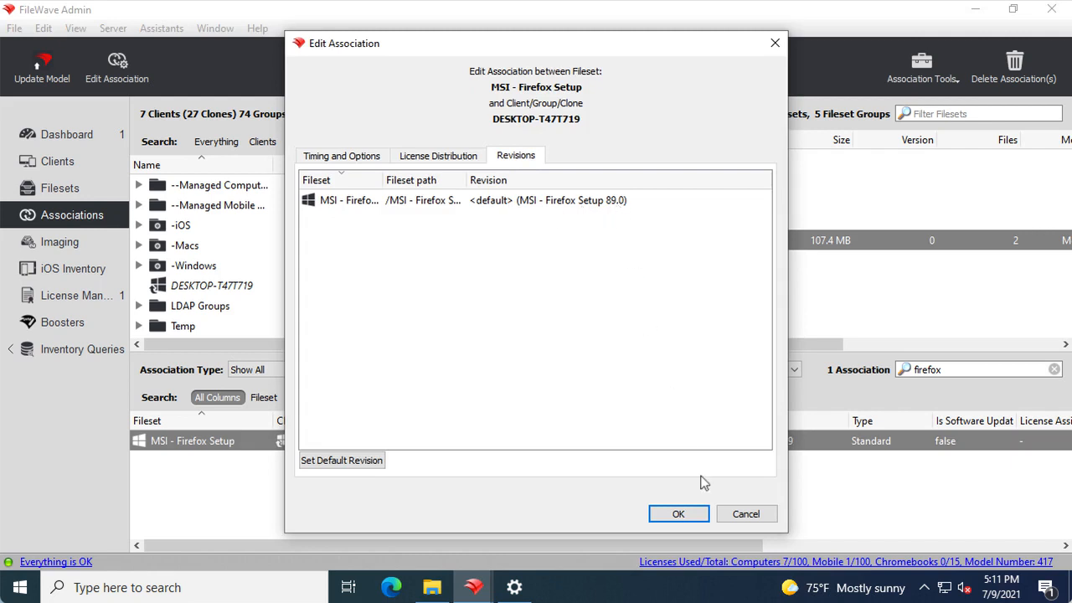
{"action": "left_click", "coordinate": [702, 516]}
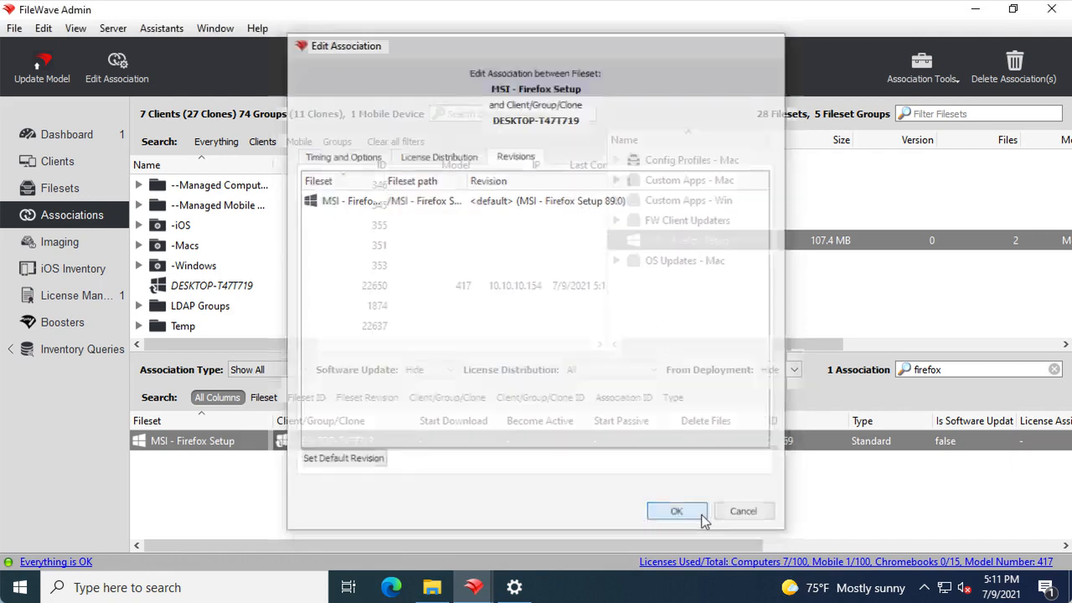
Switch to Windows Settings, refresh the Apps & features list, and search it for firefox to check the installed version.
{"action": "left_click", "coordinate": [516, 588]}
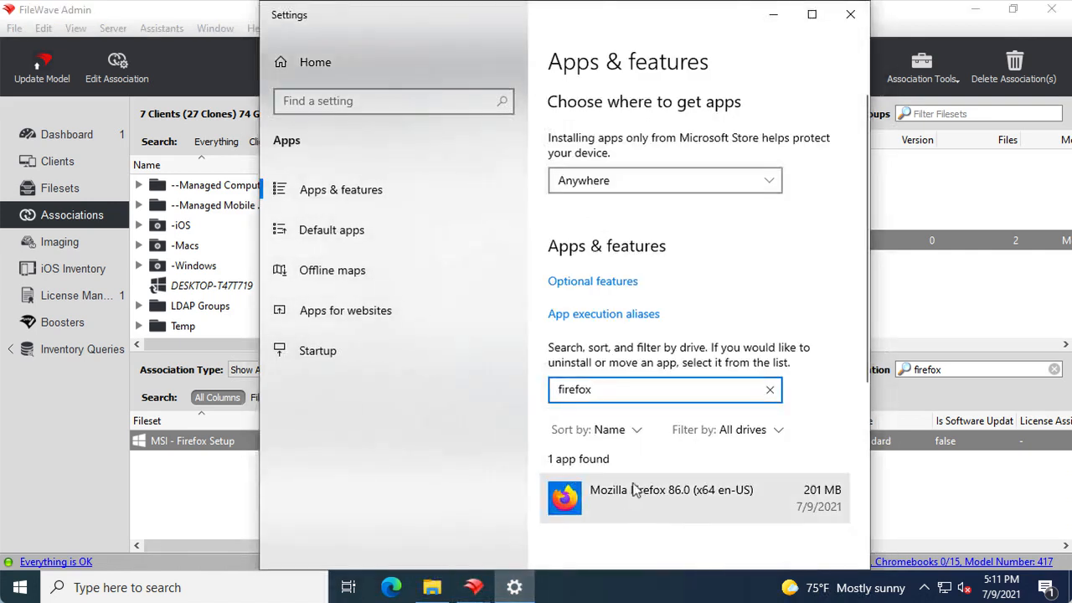
{"action": "left_click", "coordinate": [311, 229]}
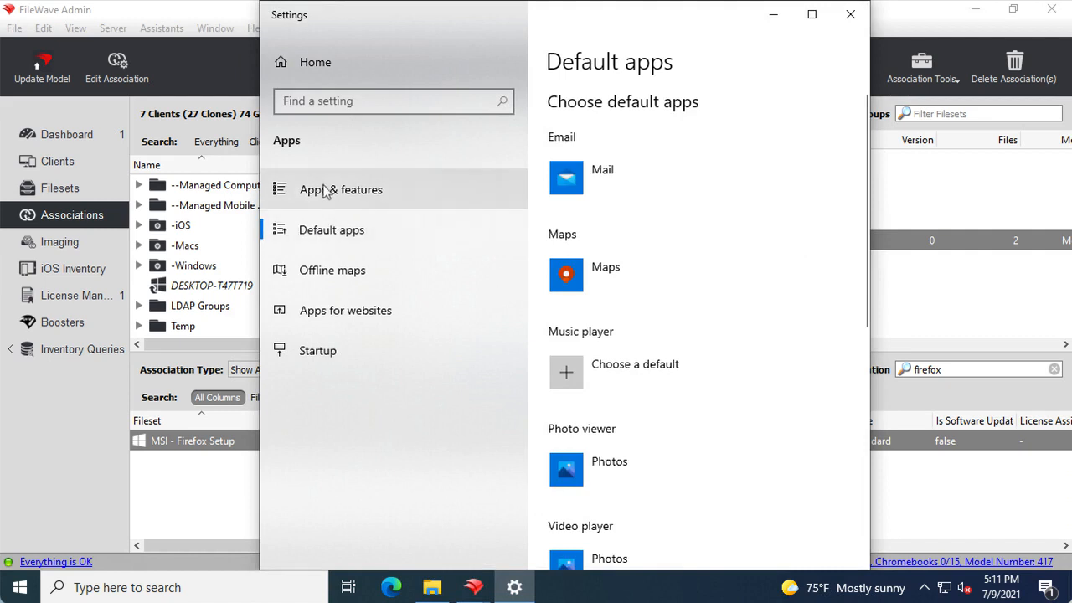
{"action": "left_click", "coordinate": [325, 191]}
{"action": "left_click", "coordinate": [620, 392]}
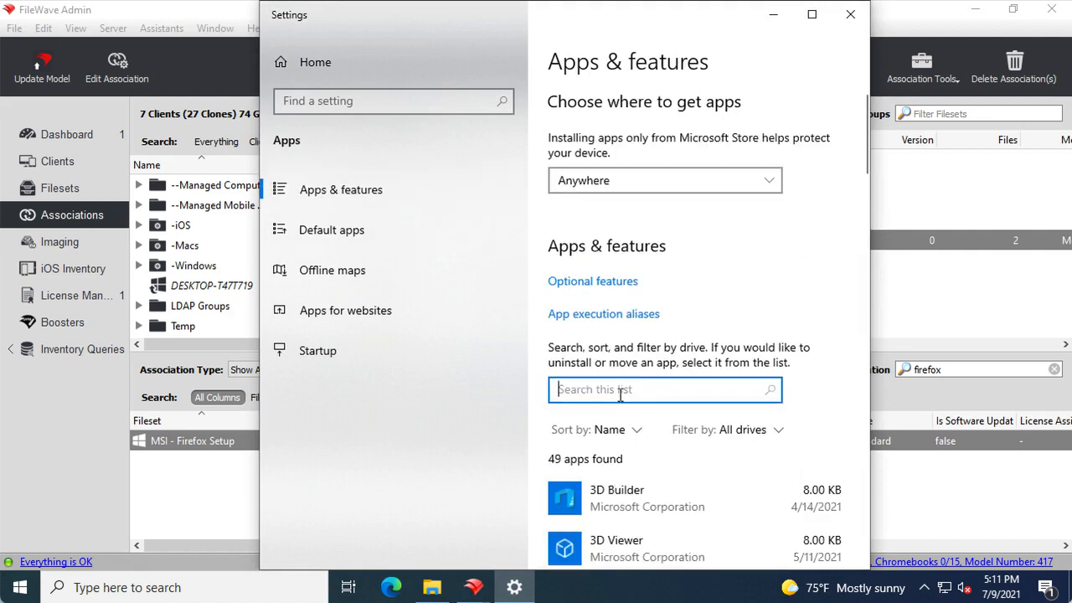
{"action": "type", "text": "firefox"}
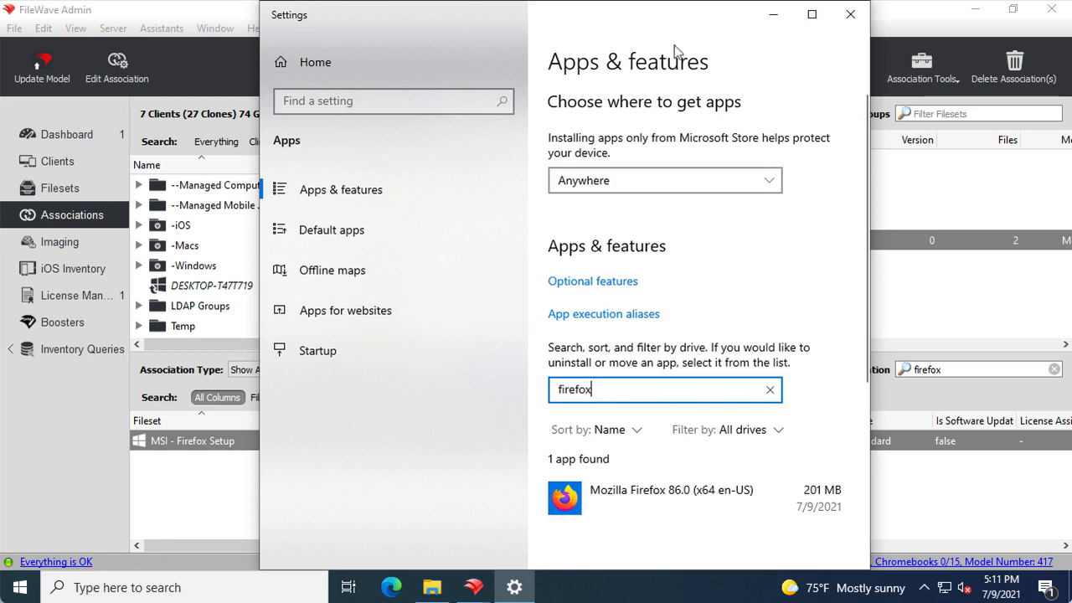
Return to FileWave Admin and update the server model to publish the default revision change.
{"action": "left_click", "coordinate": [178, 60]}
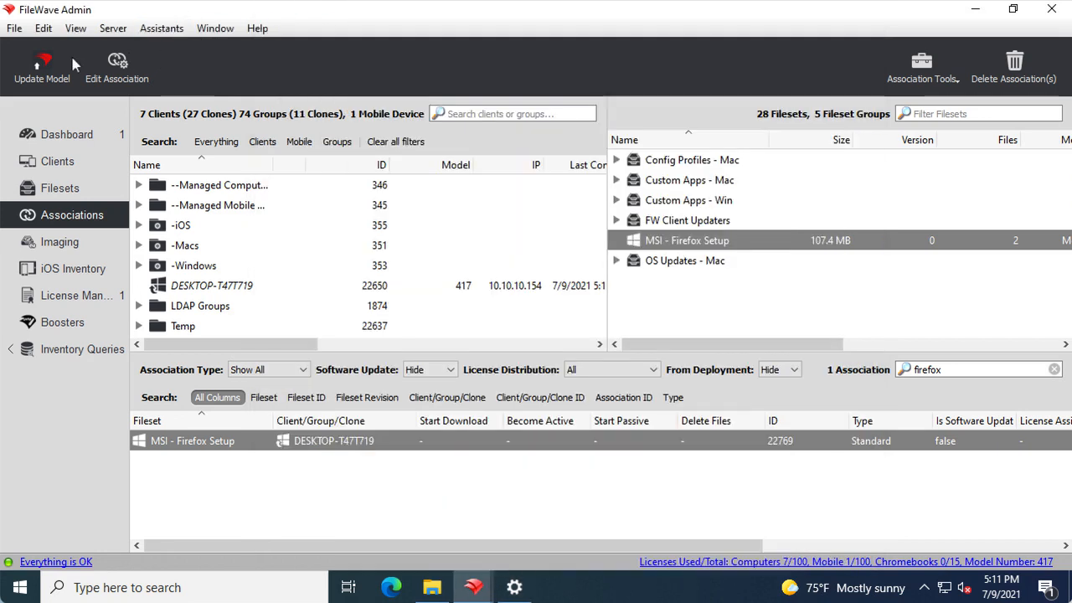
{"action": "left_click", "coordinate": [38, 62]}
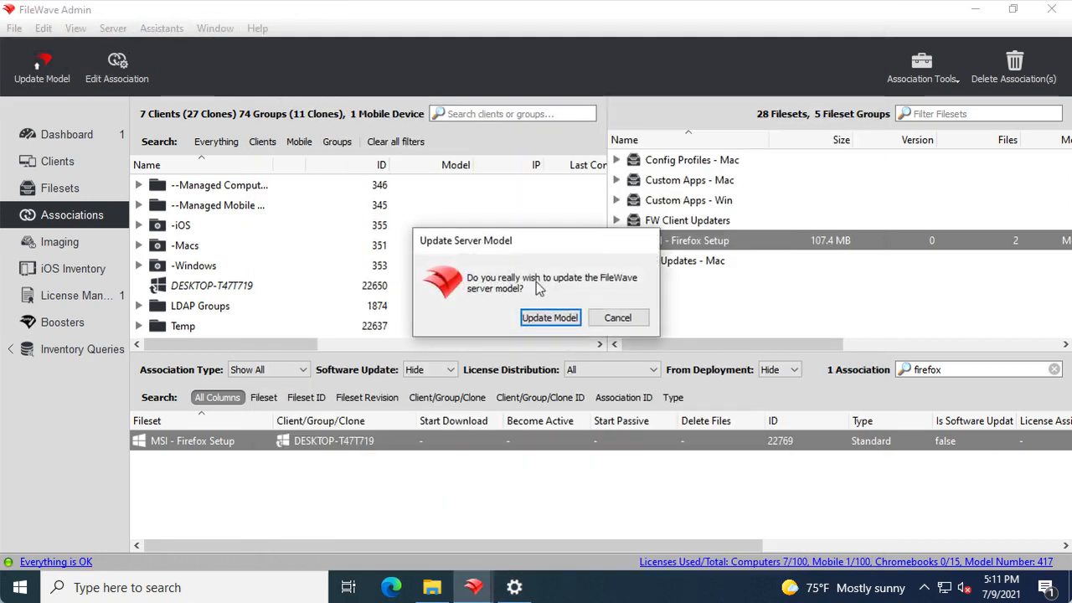
{"action": "left_click", "coordinate": [544, 316]}
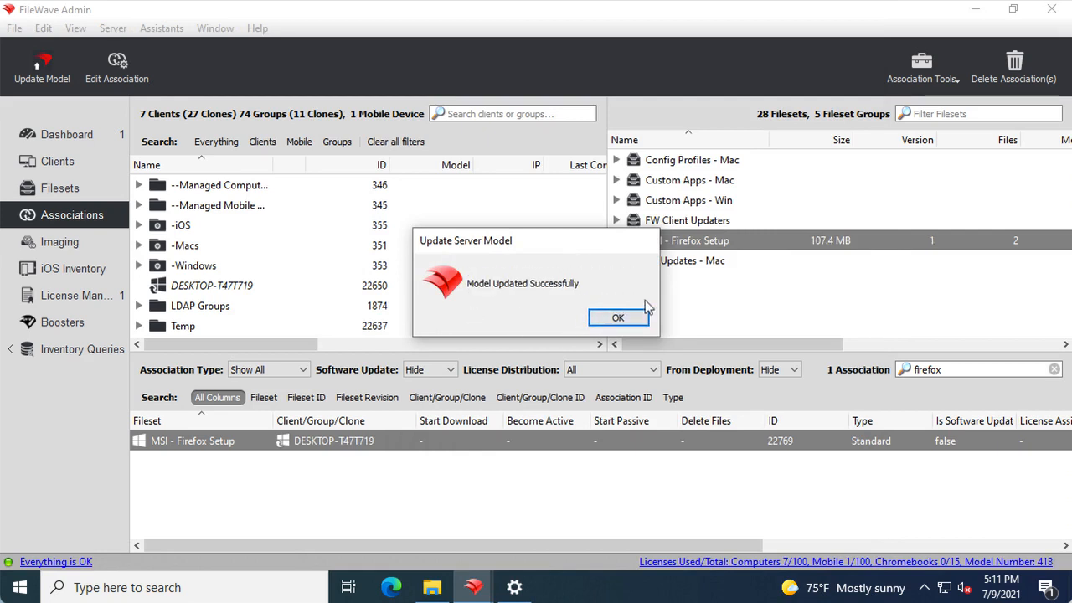
{"action": "left_click", "coordinate": [618, 318]}
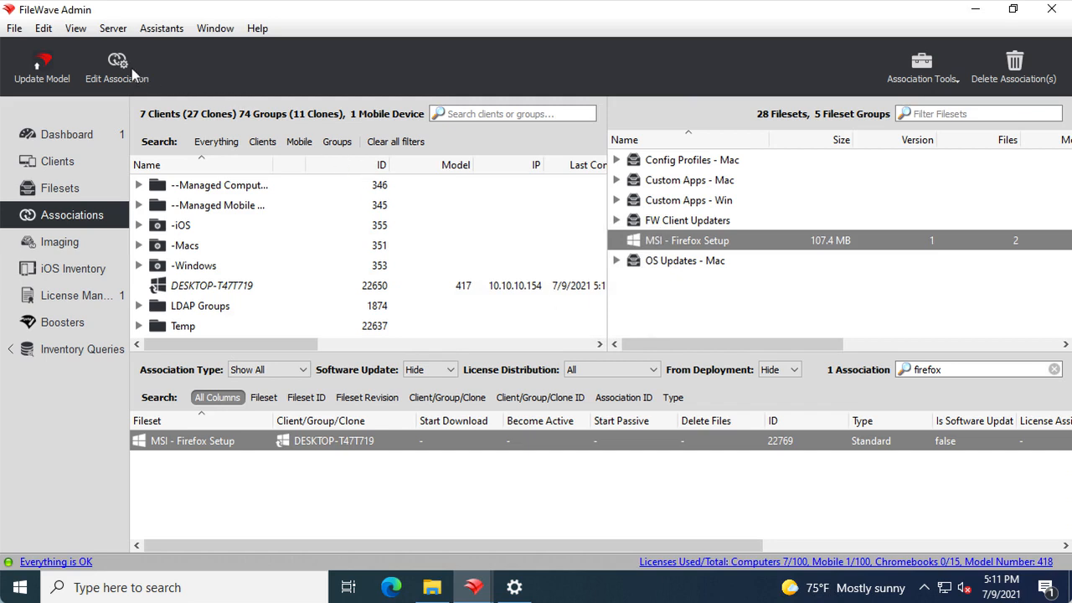
Send a verify command to the DESKTOP-T47T719 client through Client Monitor, then switch to Windows Settings to check the installed Firefox version.
{"action": "left_click", "coordinate": [57, 161]}
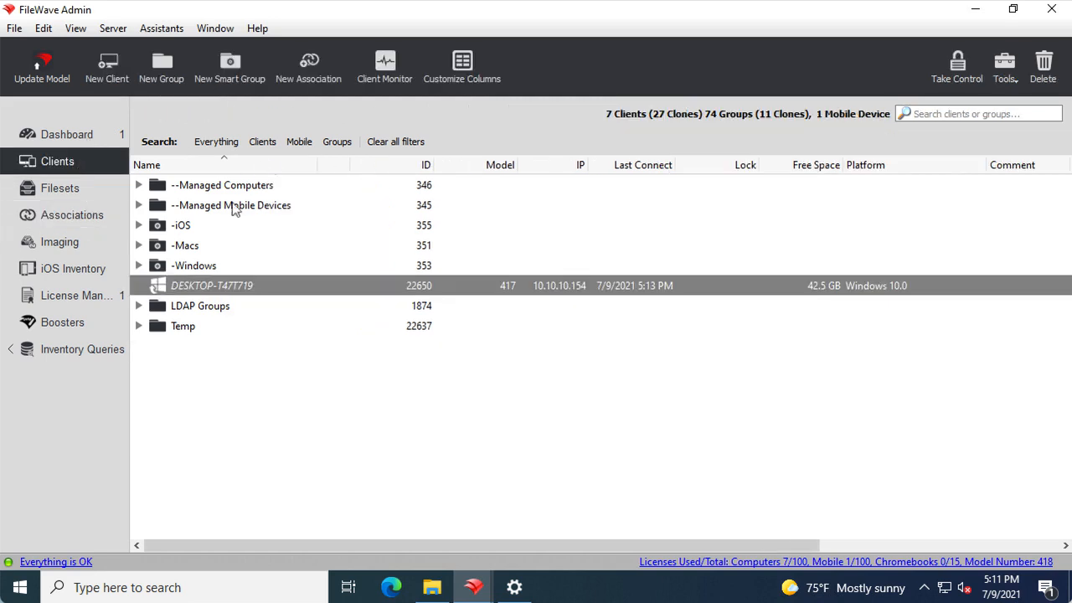
{"action": "left_click", "coordinate": [387, 65]}
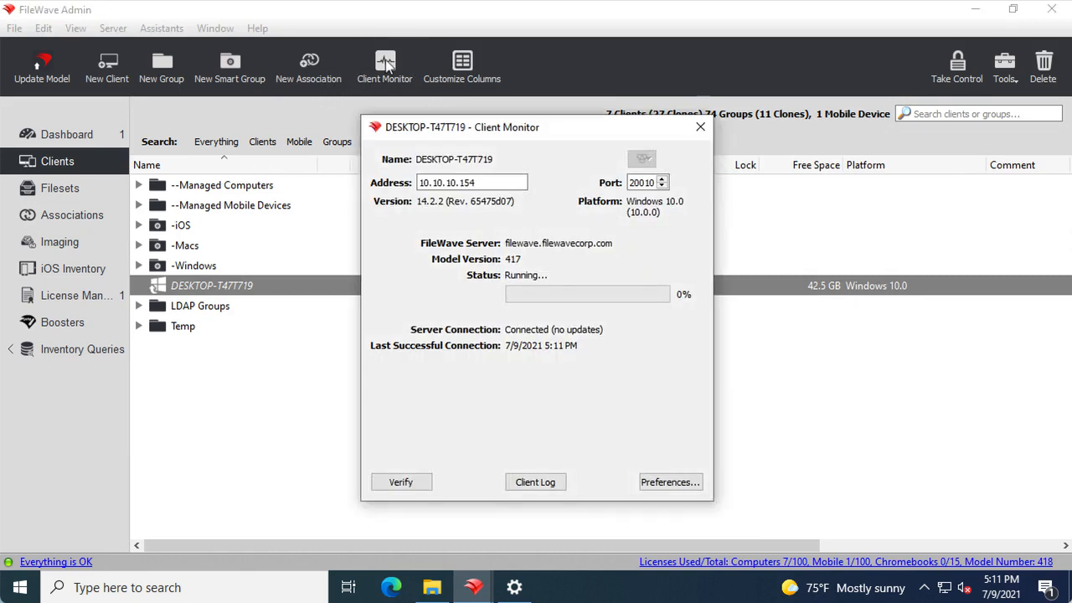
{"action": "left_click", "coordinate": [401, 484]}
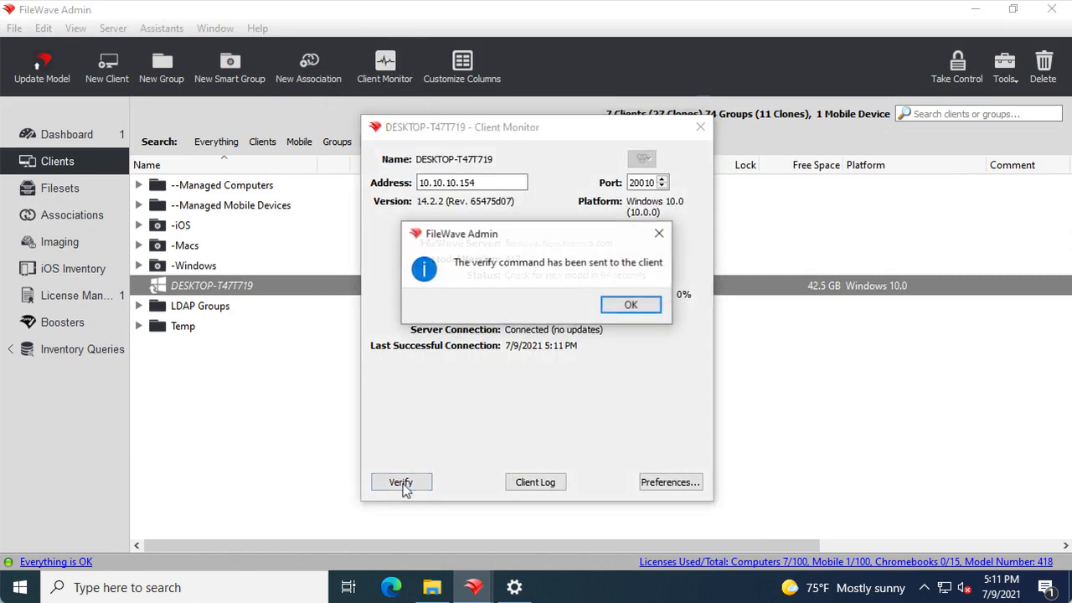
{"action": "left_click", "coordinate": [626, 305]}
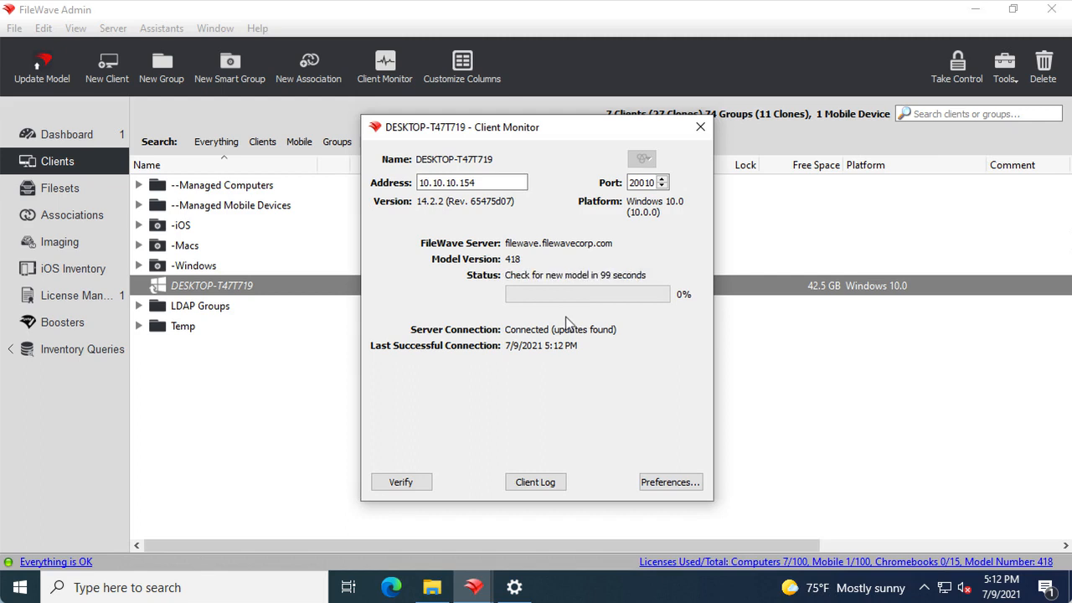
{"action": "left_click", "coordinate": [698, 127]}
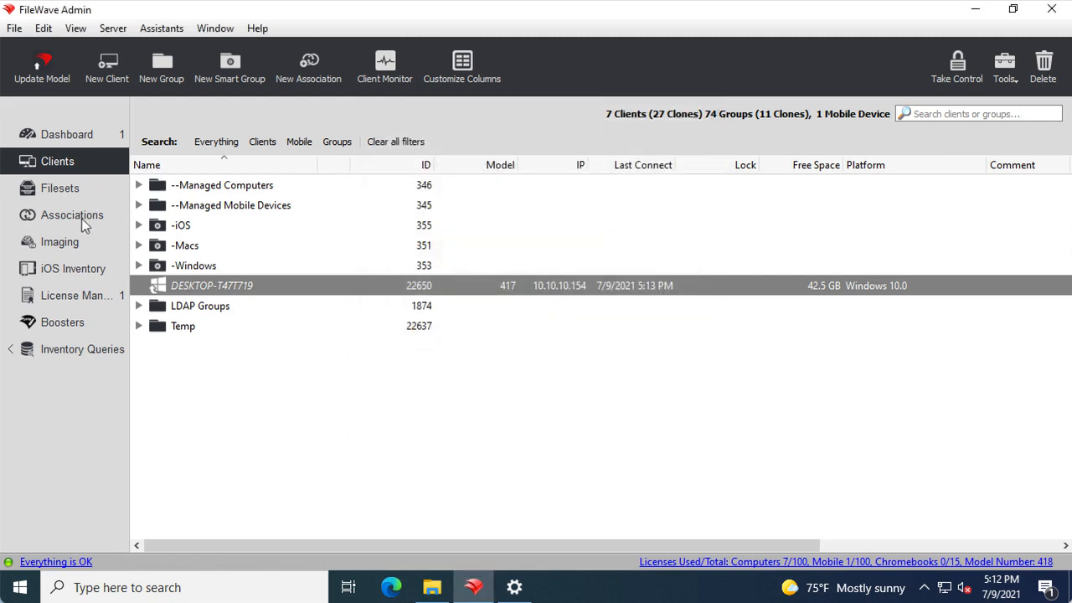
{"action": "left_click", "coordinate": [515, 587]}
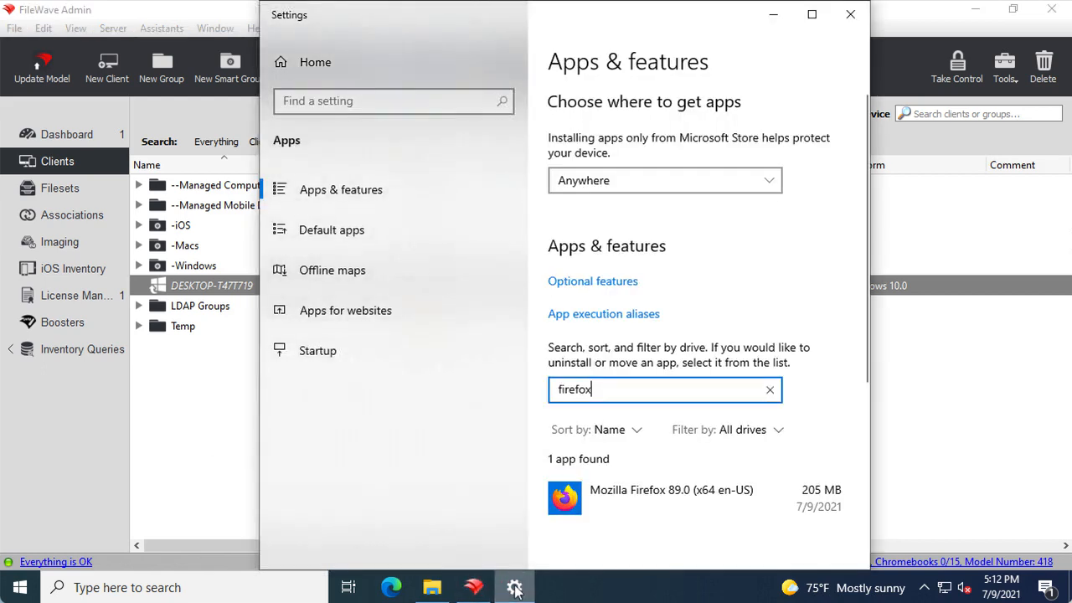